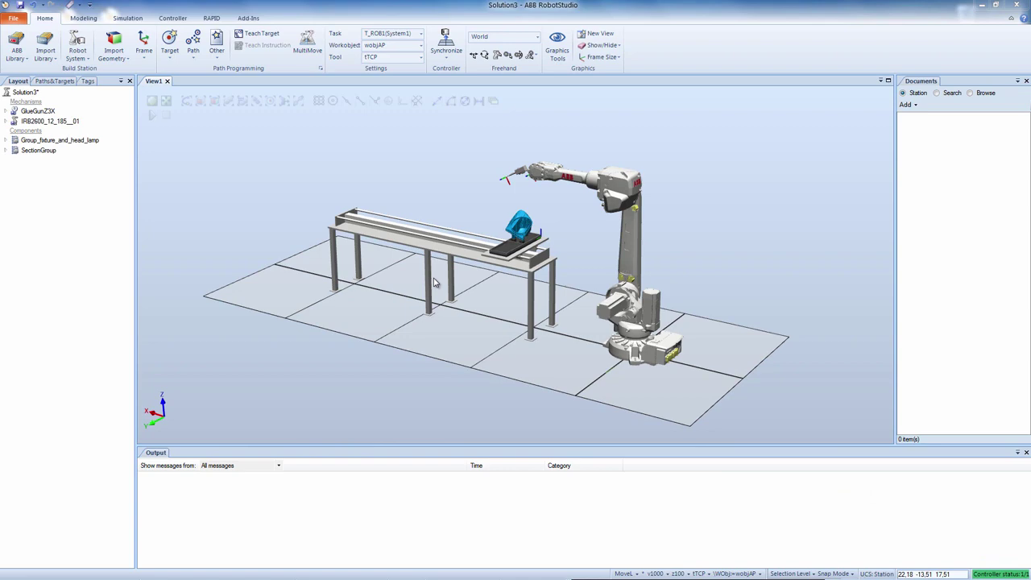
Zoom in until the head lamp's rim fills the view
scroll(448, 281, up, 4)
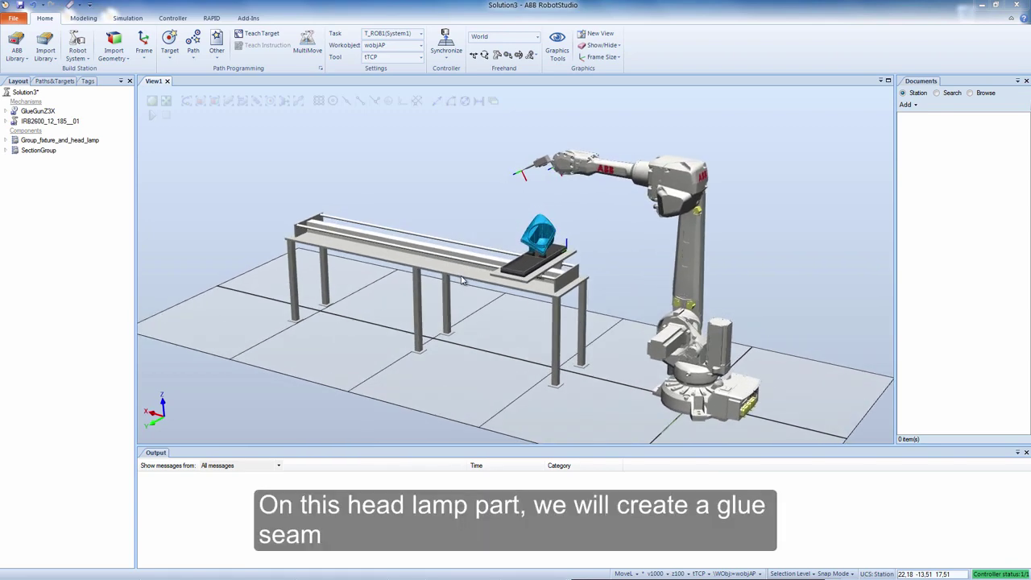
scroll(461, 280, up, 5)
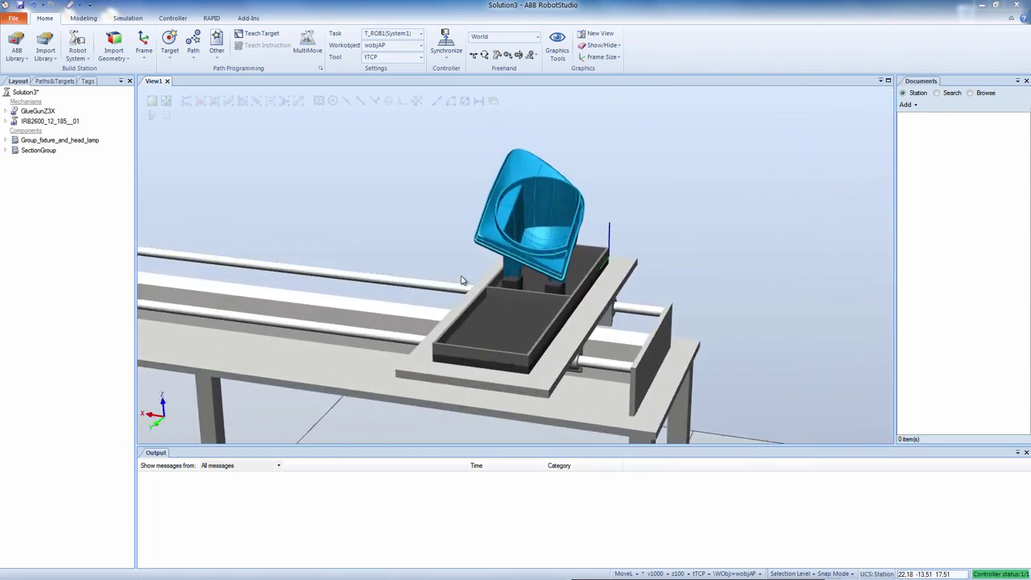
scroll(461, 281, up, 5)
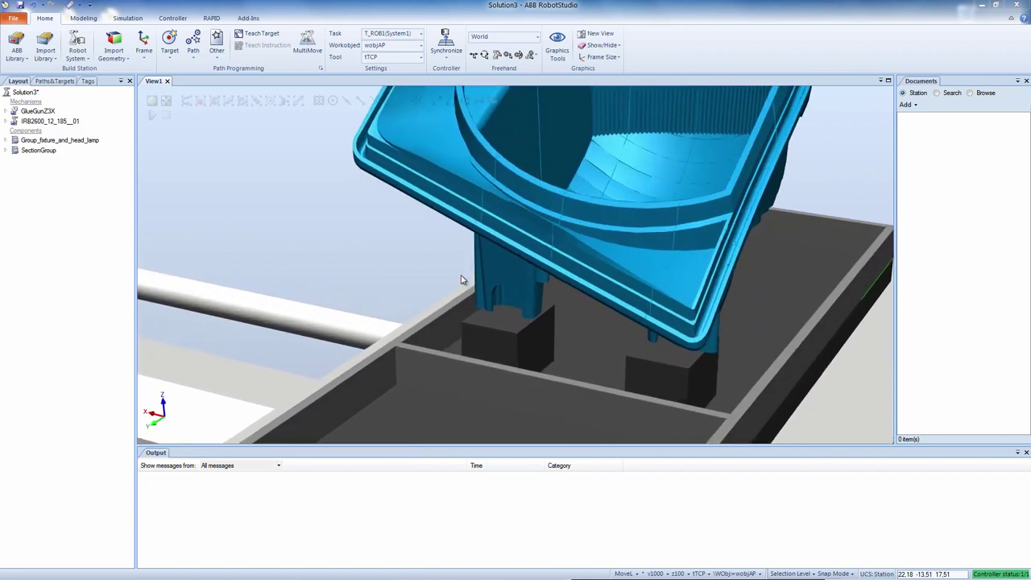
scroll(461, 280, up, 4)
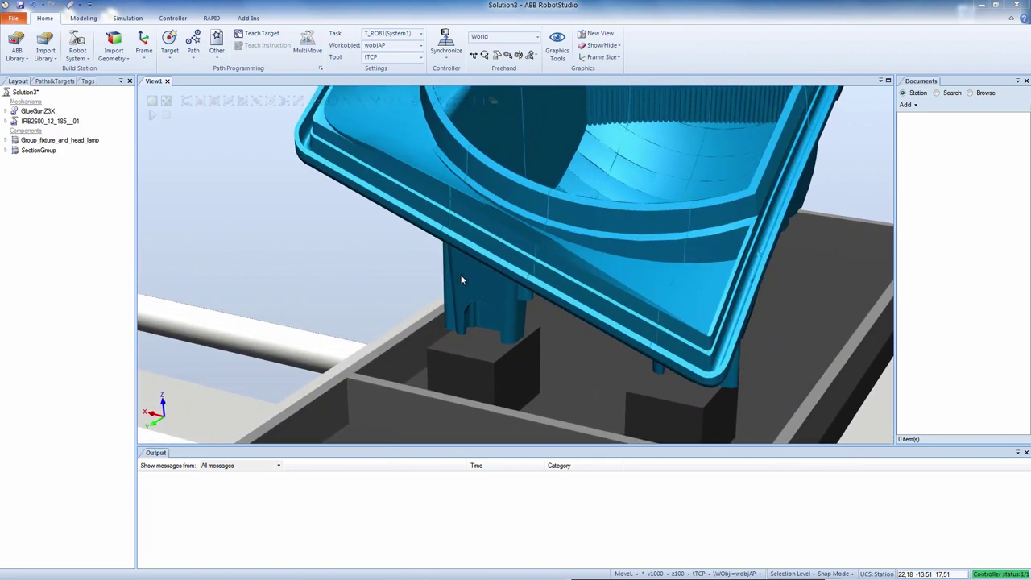
Start AutoPath and pick the lamp's lower rim edge
click(193, 47)
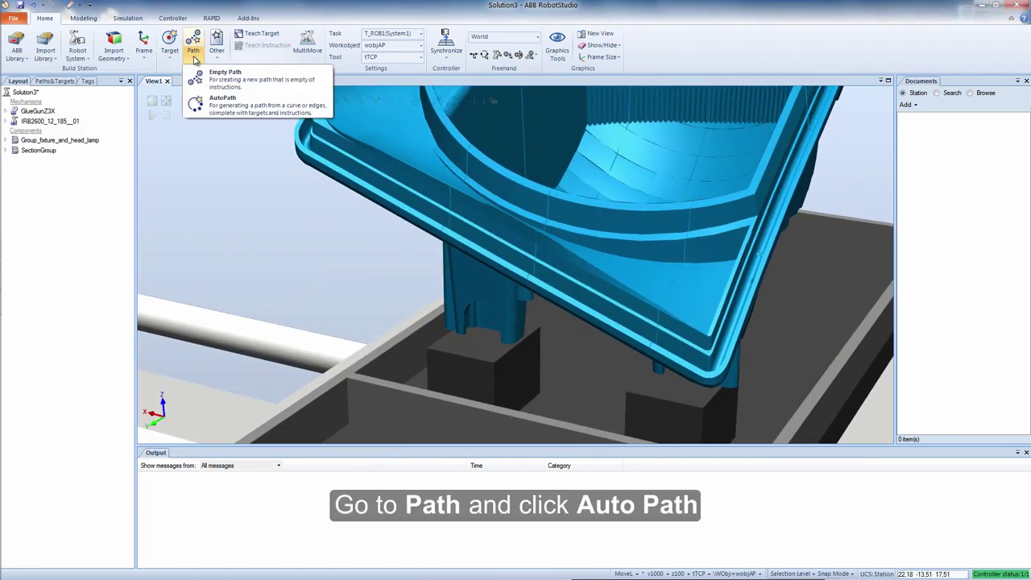
click(236, 107)
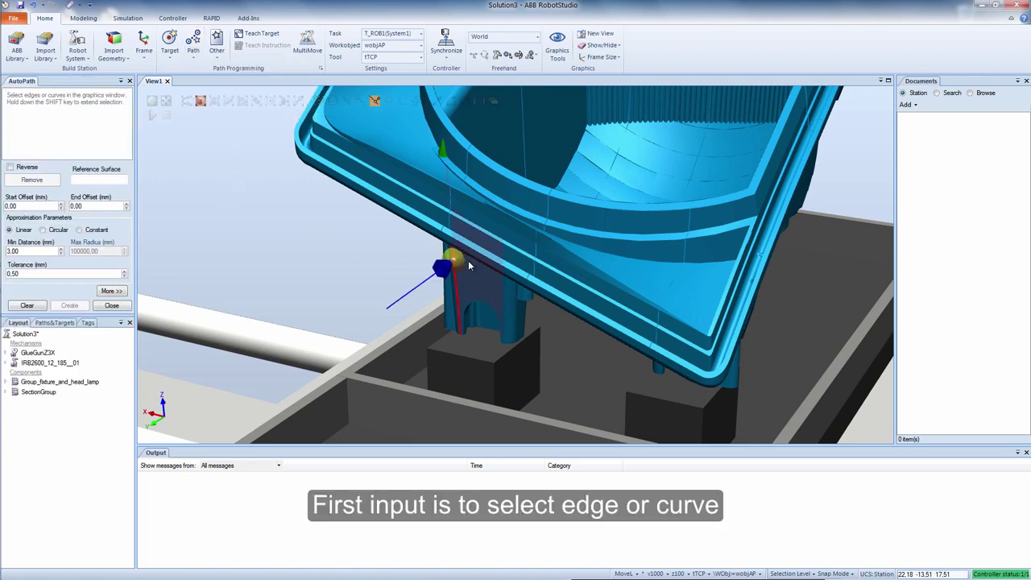
click(495, 257)
click(494, 259)
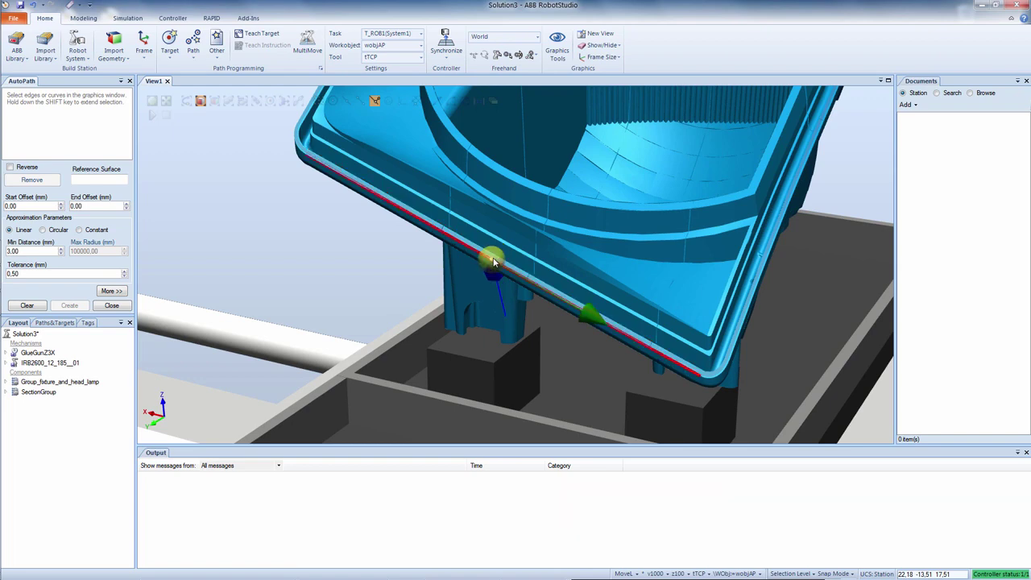
scroll(496, 260, down, 5)
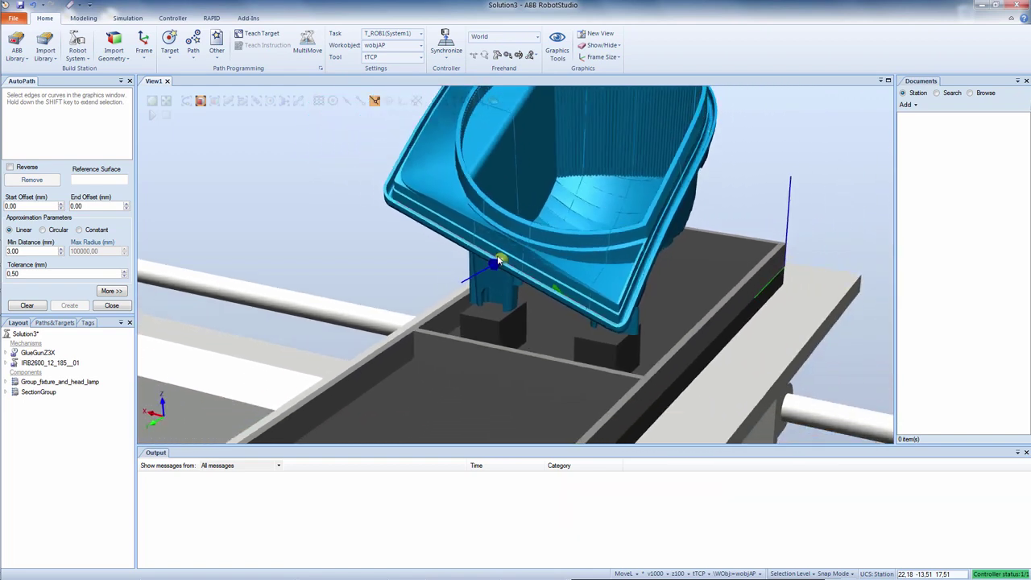
scroll(499, 260, down, 5)
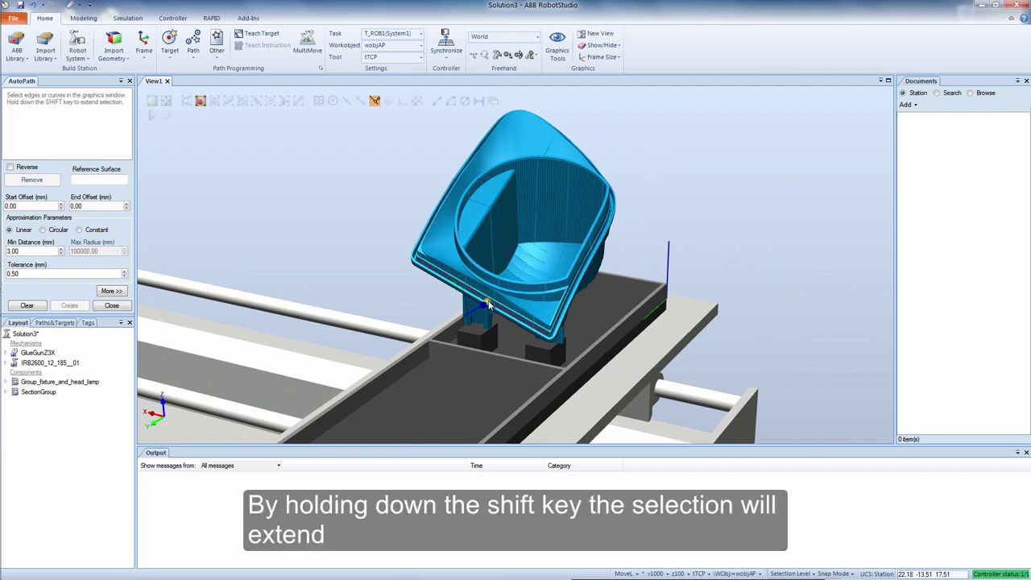
Extend the edge selection around the whole rim loop, through Edge_95
click(488, 305)
click(487, 307)
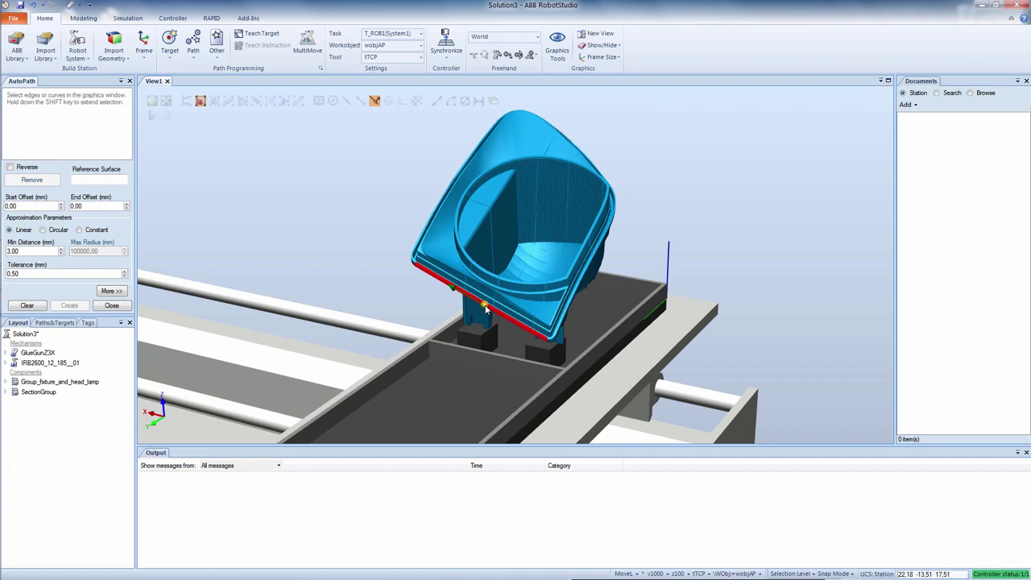
click(486, 307)
click(486, 307)
click(486, 307)
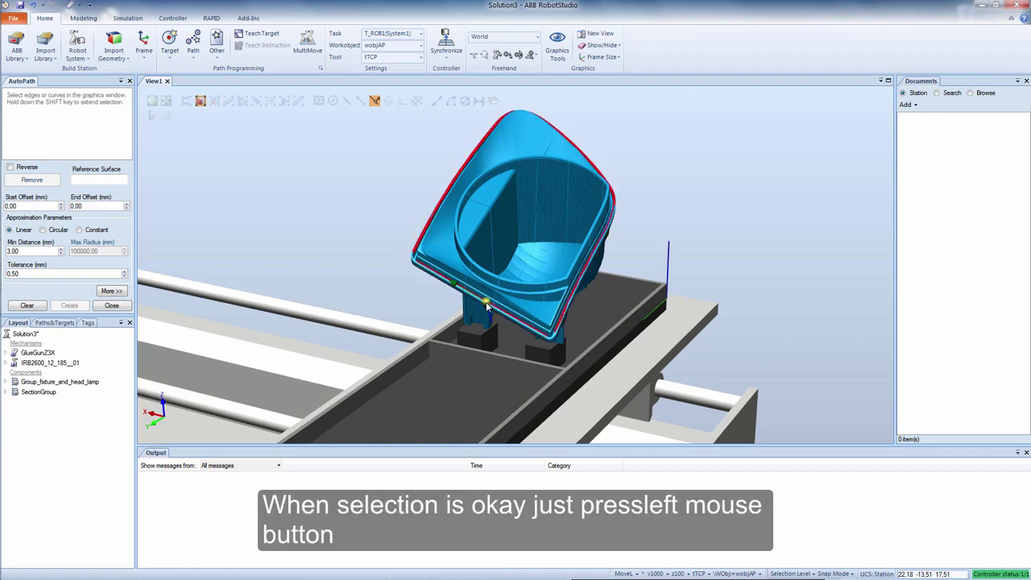
click(487, 307)
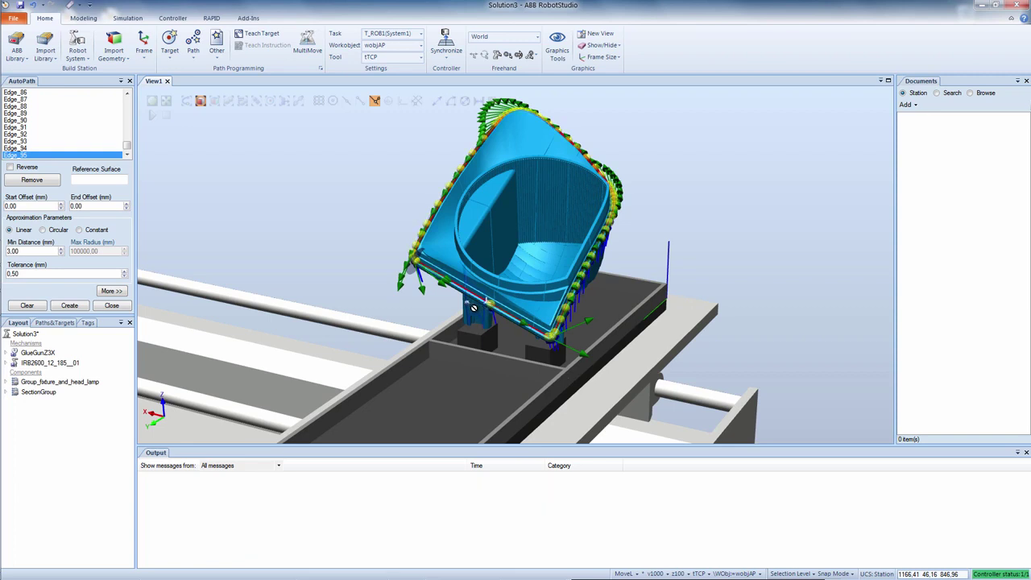
Create Path_10 with circular approximation, generating Target_10 to Target_230
click(44, 231)
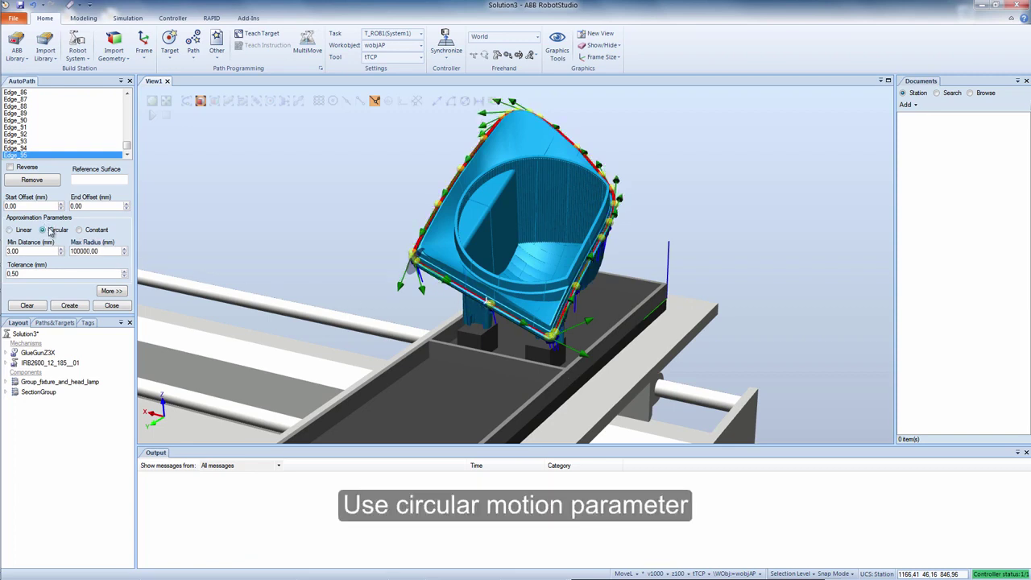
click(68, 306)
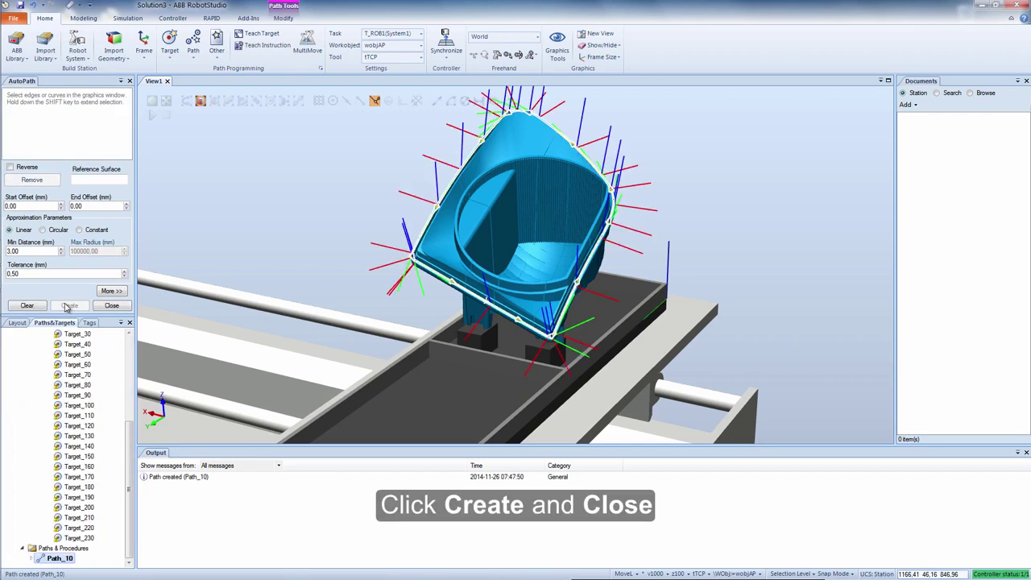
Close AutoPath and expand Path_10 in Paths&Targets
click(98, 307)
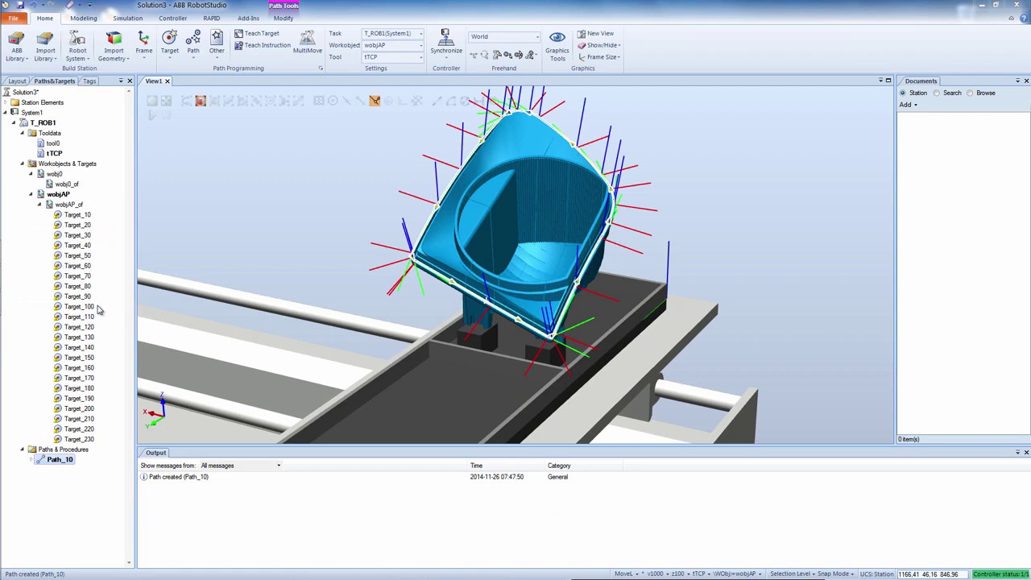
click(30, 460)
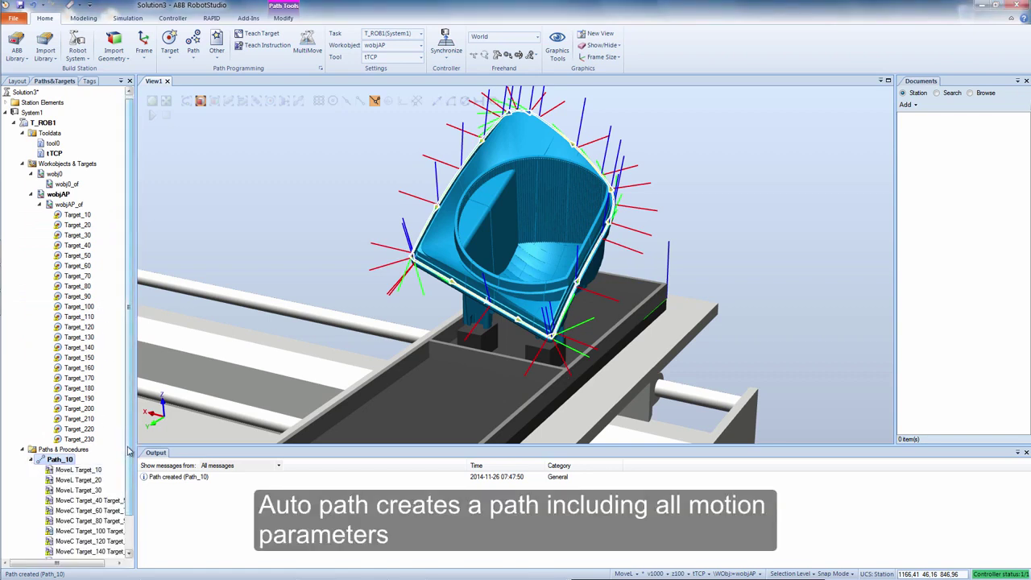
scroll(121, 459, down, 2)
Step through the MoveL Target_10–Target_30 and following MoveC instructions
click(85, 429)
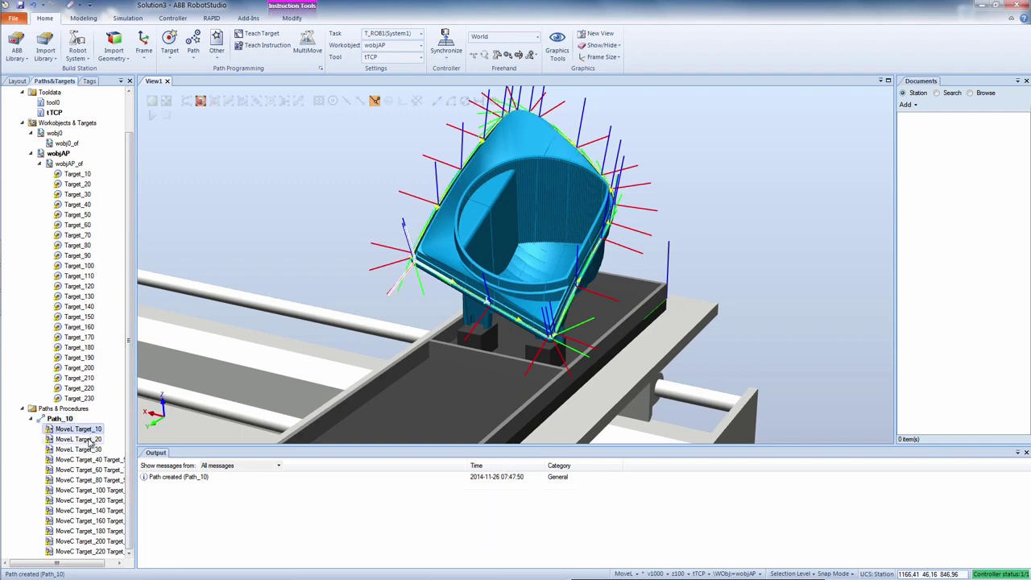
click(90, 440)
click(87, 449)
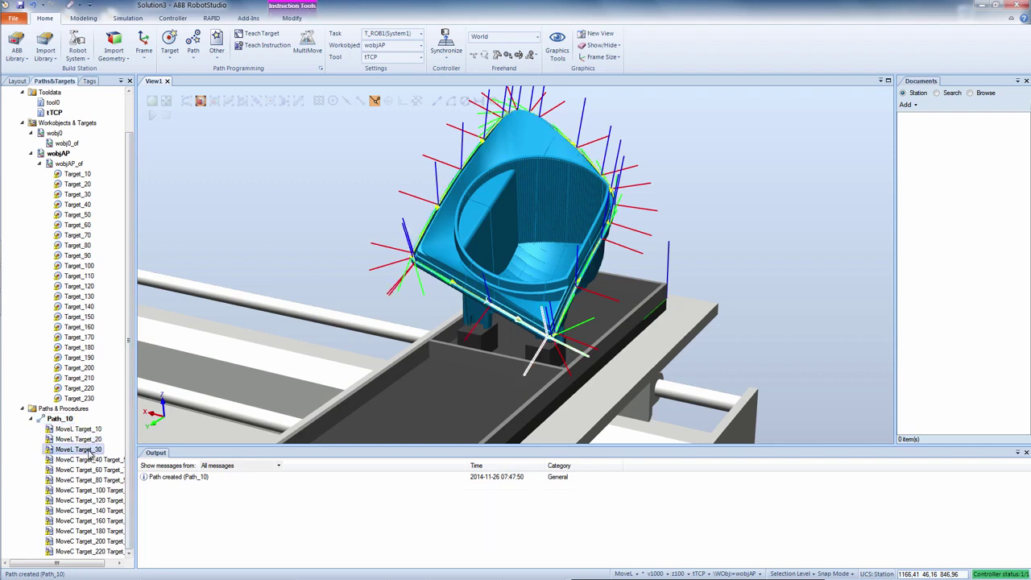
key(Down)
key(Down)
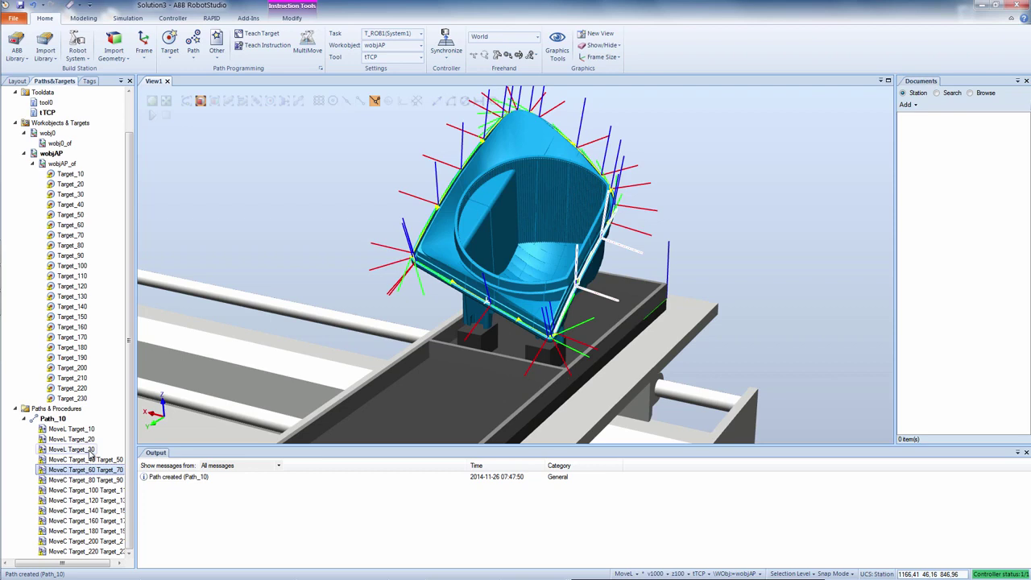
key(Down)
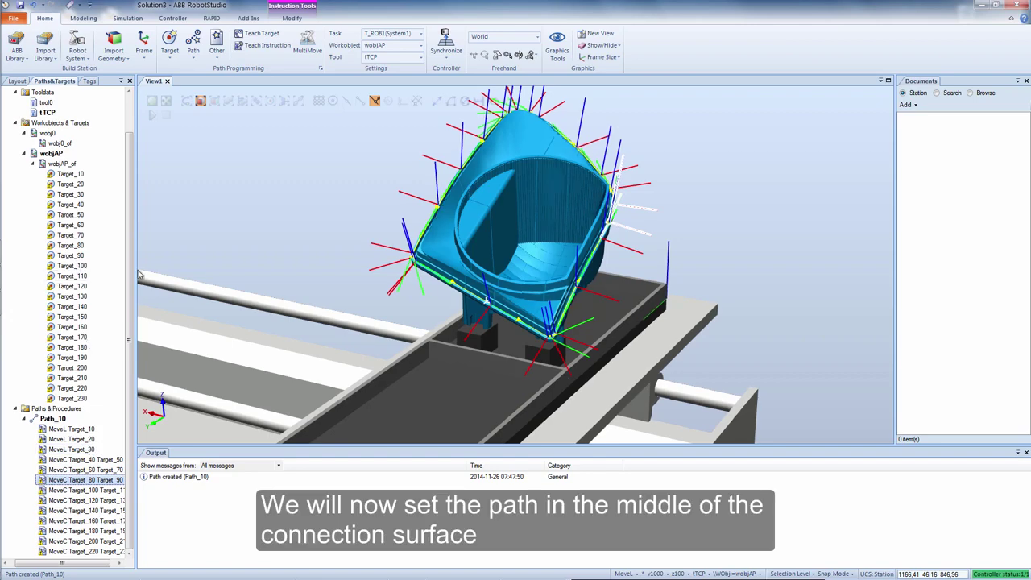
Select Target_10 through Target_230 together and bring up their modification options
scroll(194, 284, up, 3)
scroll(195, 283, up, 5)
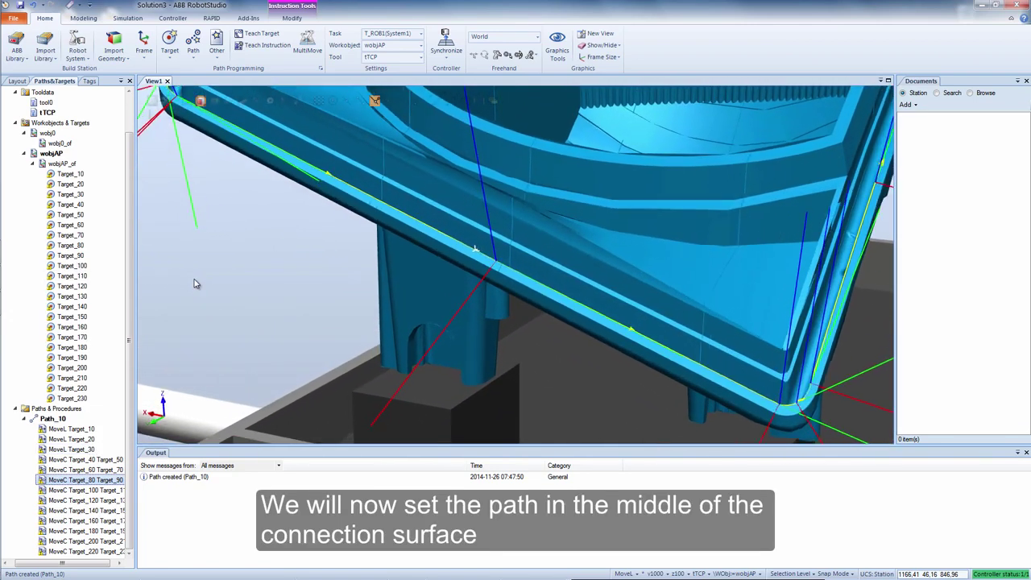
click(80, 175)
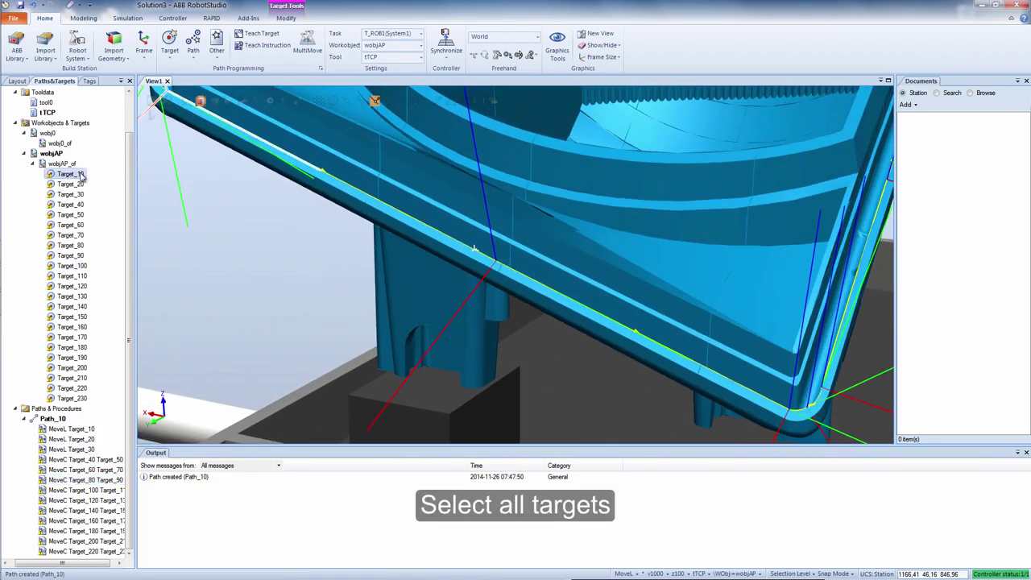
shift+click(81, 399)
right_click(84, 403)
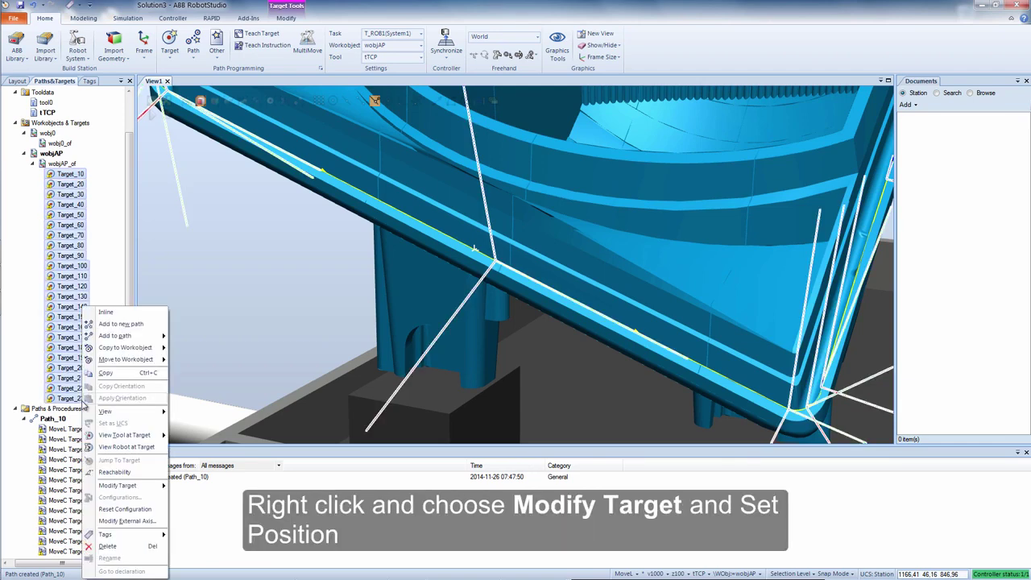
Offset all selected targets 1 mm in local X, then close the Set Position panel
mouse_move(149, 485)
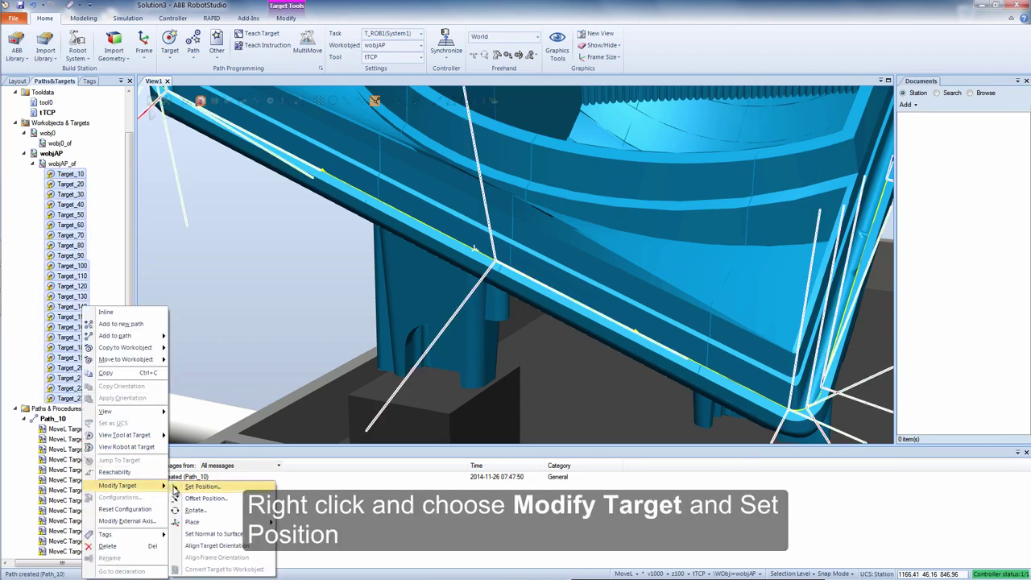
click(200, 486)
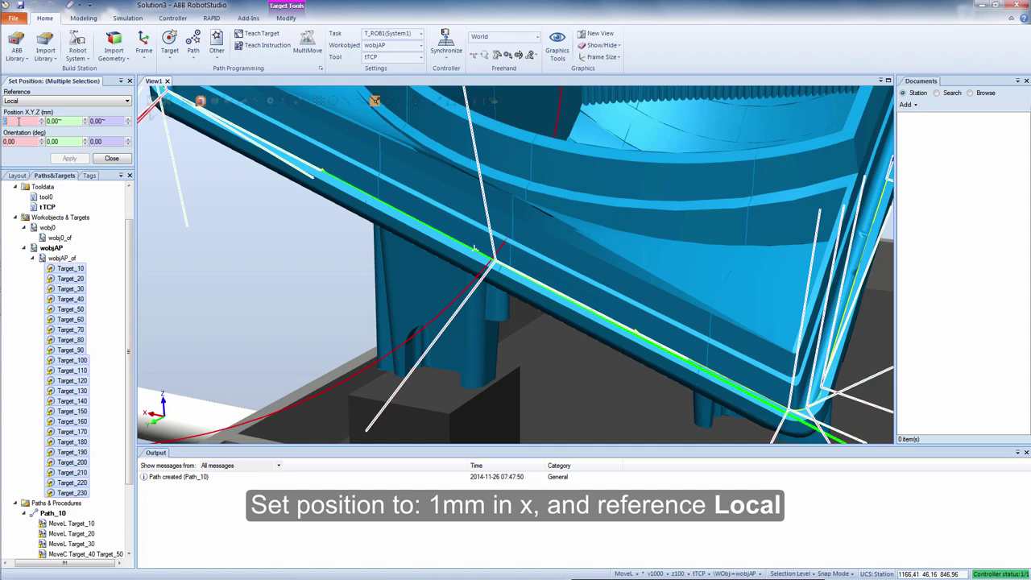
text(1)
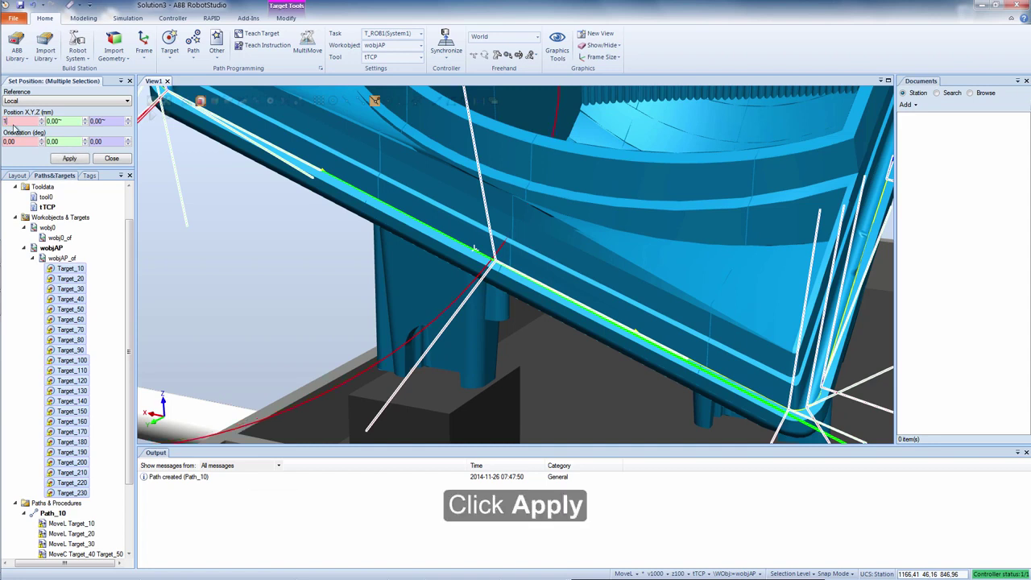
click(70, 159)
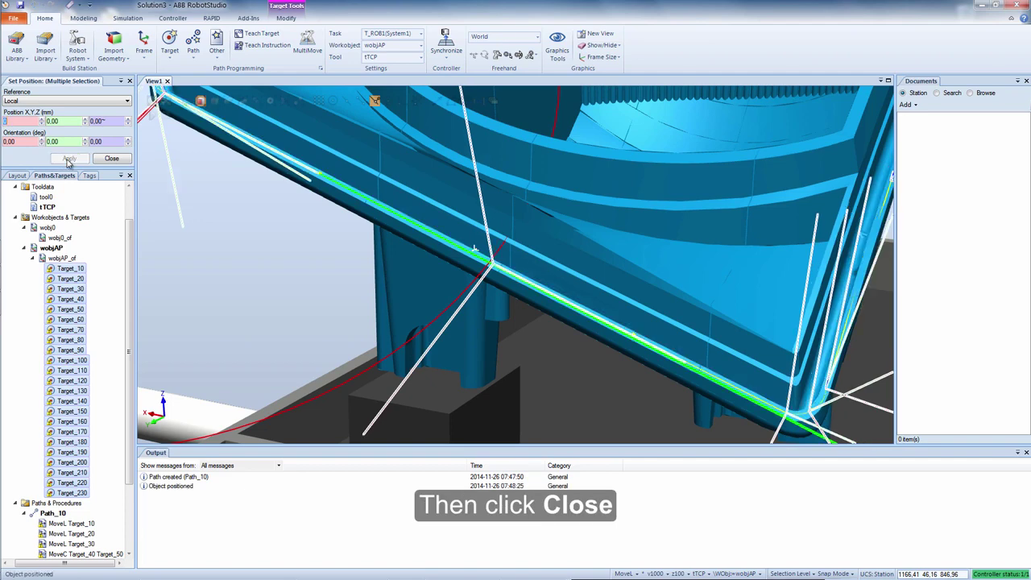
click(111, 159)
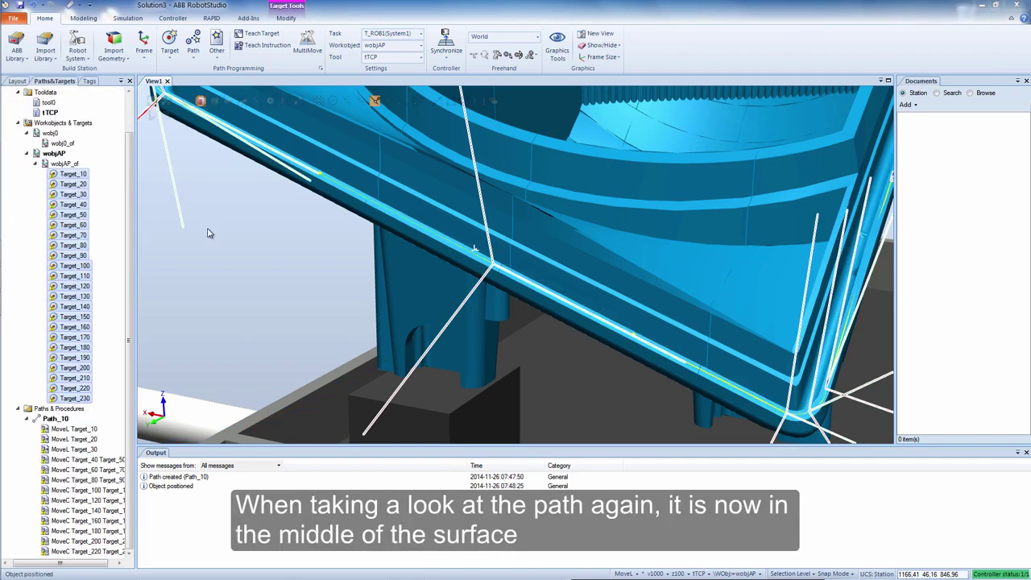
click(283, 256)
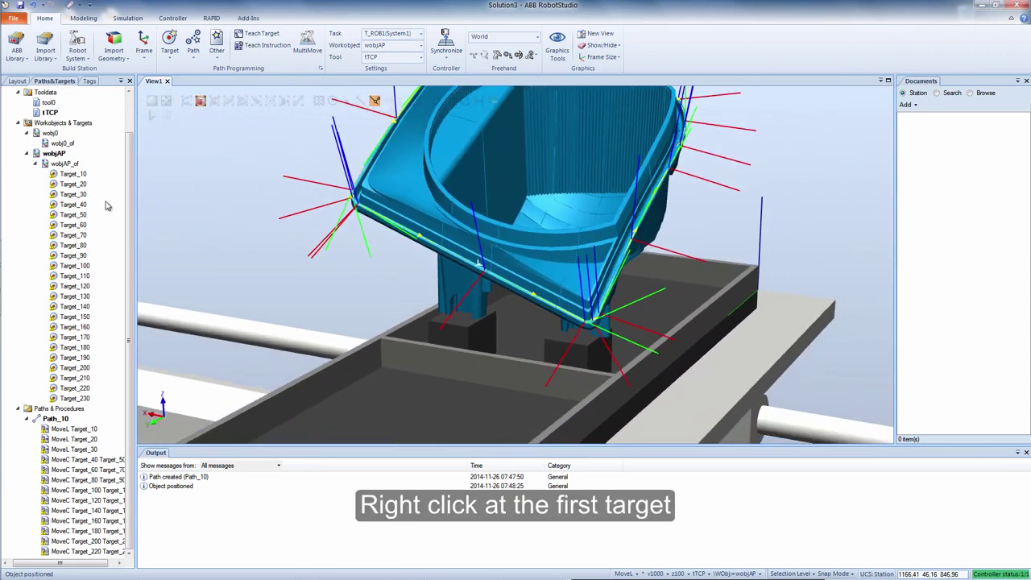
Display the GlueGun3X tool at Target_10
right_click(82, 174)
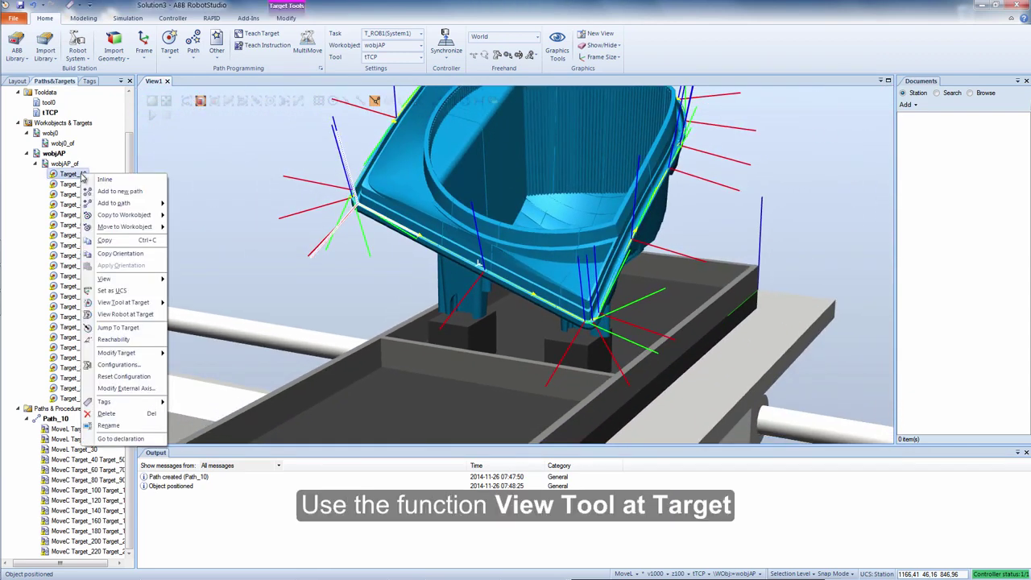
mouse_move(157, 303)
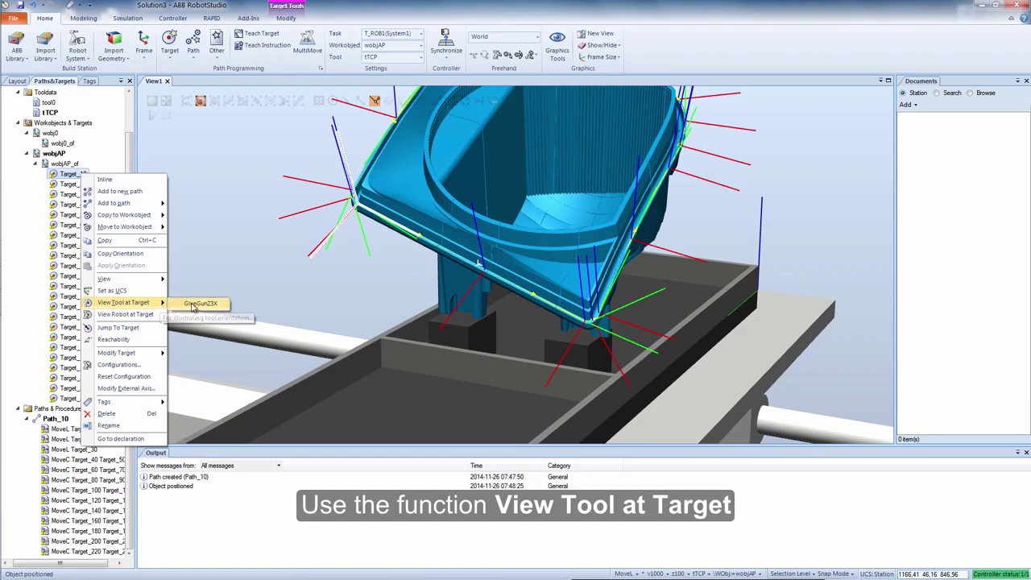
click(197, 304)
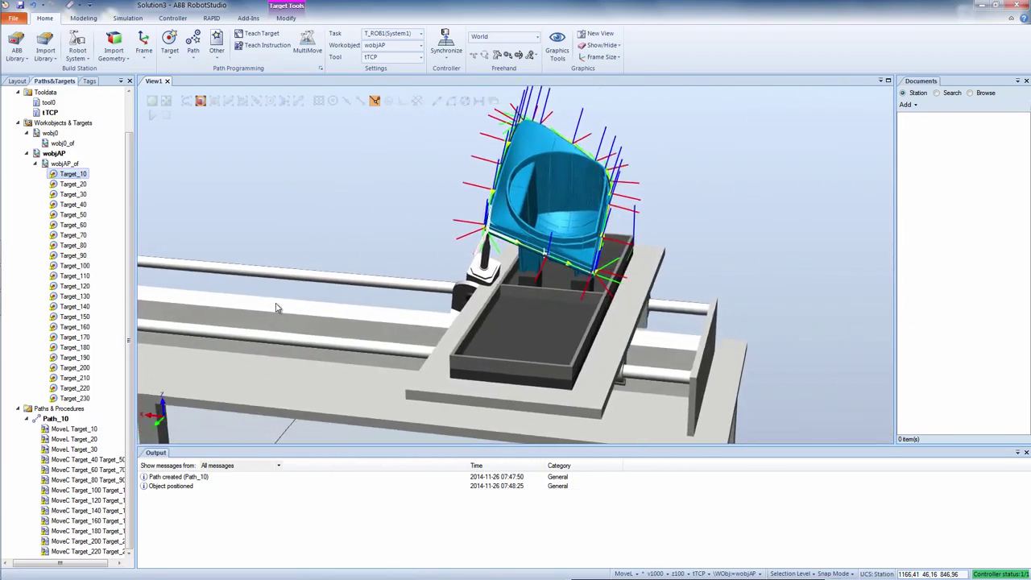
Rotate Target_10 by 180 degrees about its local Y axis
right_click(78, 174)
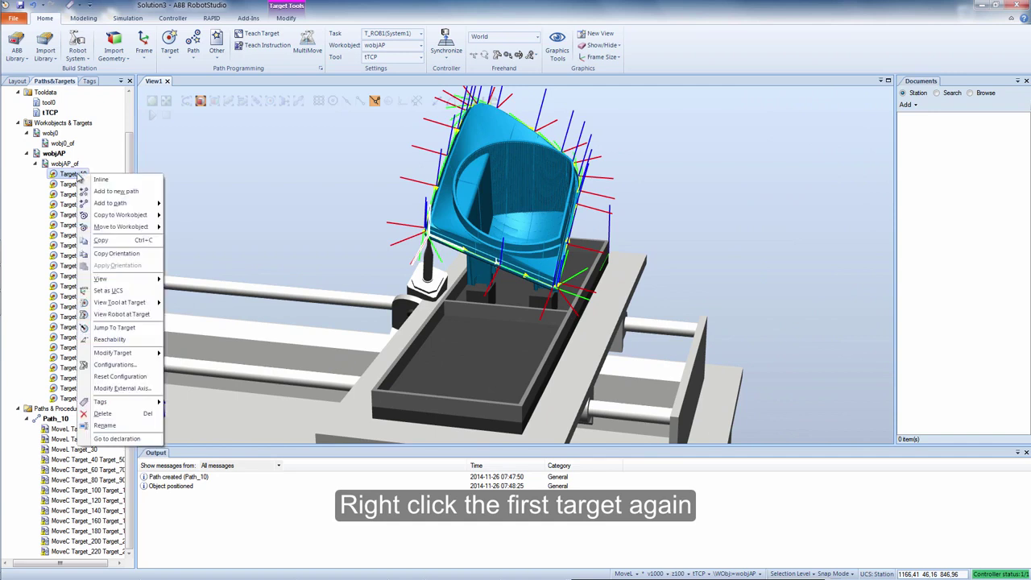
mouse_move(151, 357)
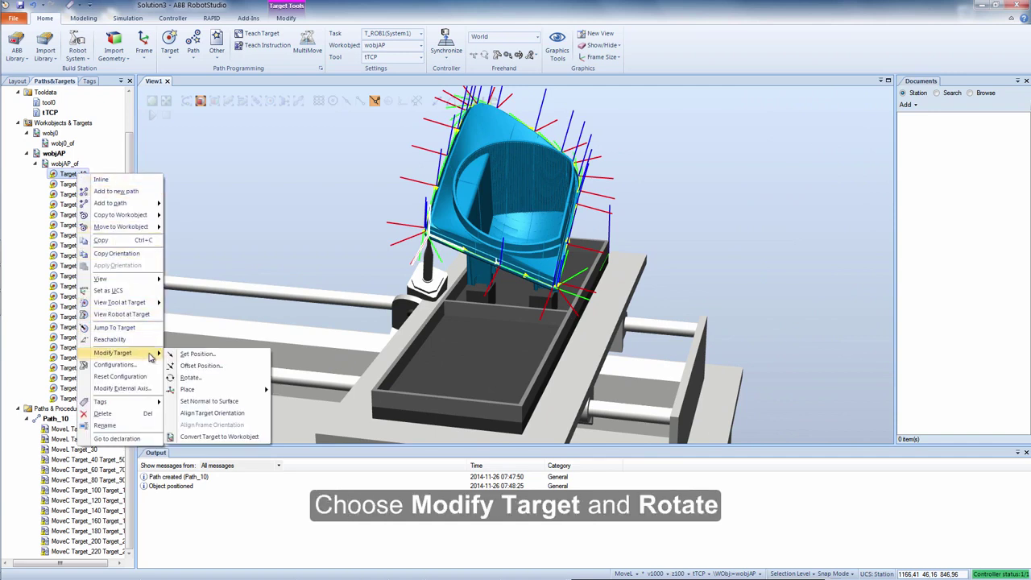
click(190, 376)
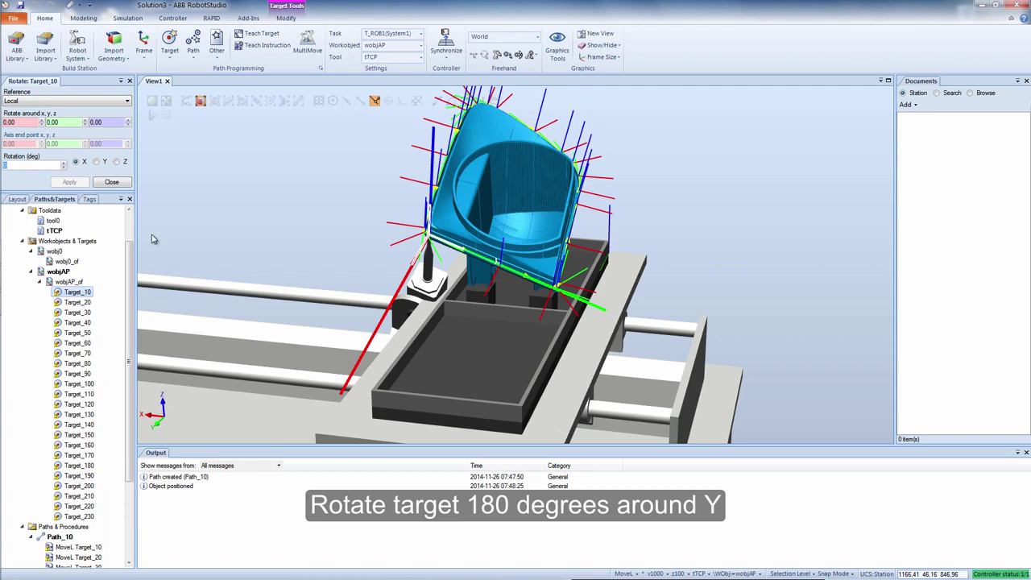
click(94, 163)
text(180)
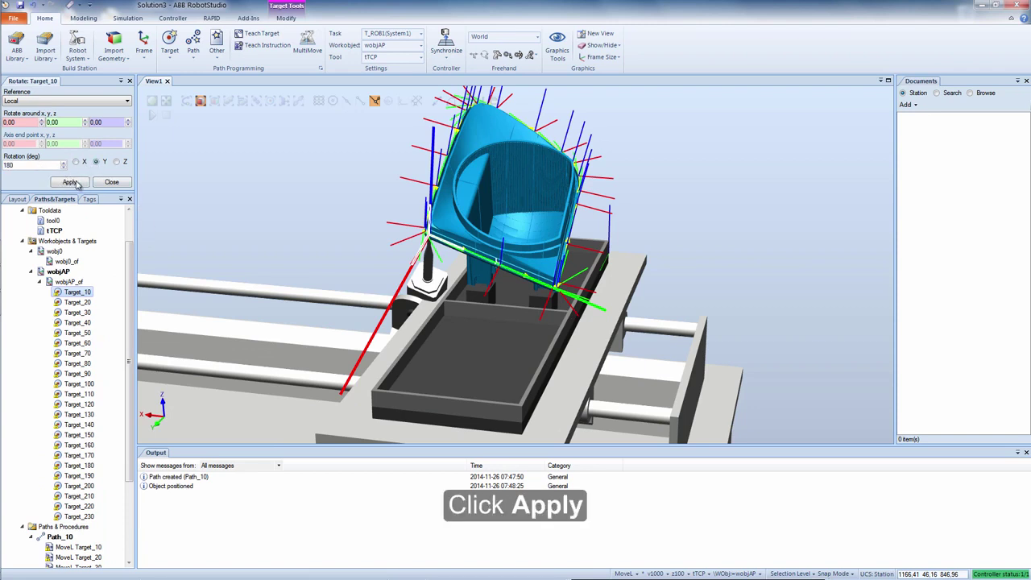
click(70, 182)
scroll(262, 211, down, 5)
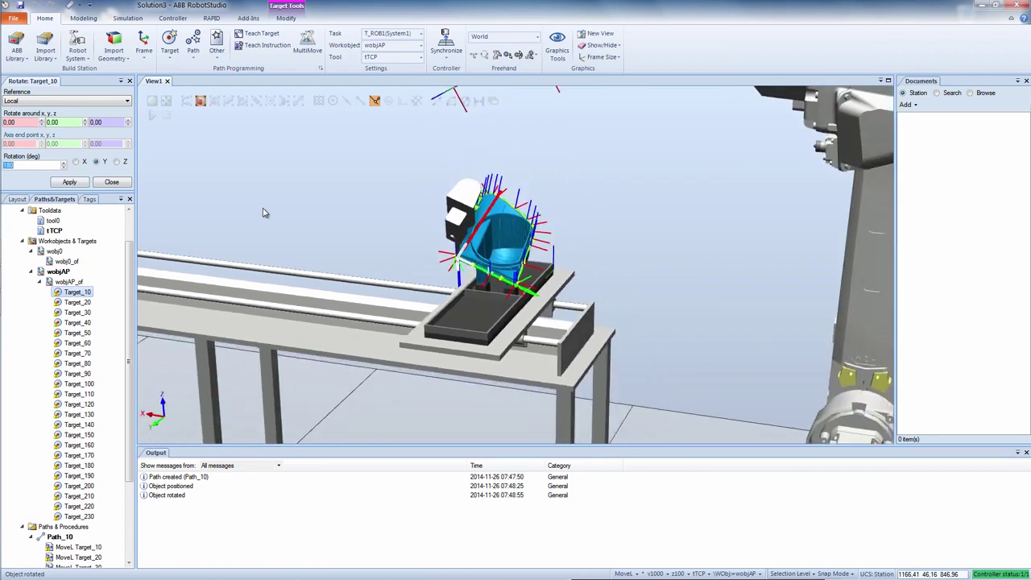
scroll(262, 212, down, 2)
scroll(263, 211, up, 6)
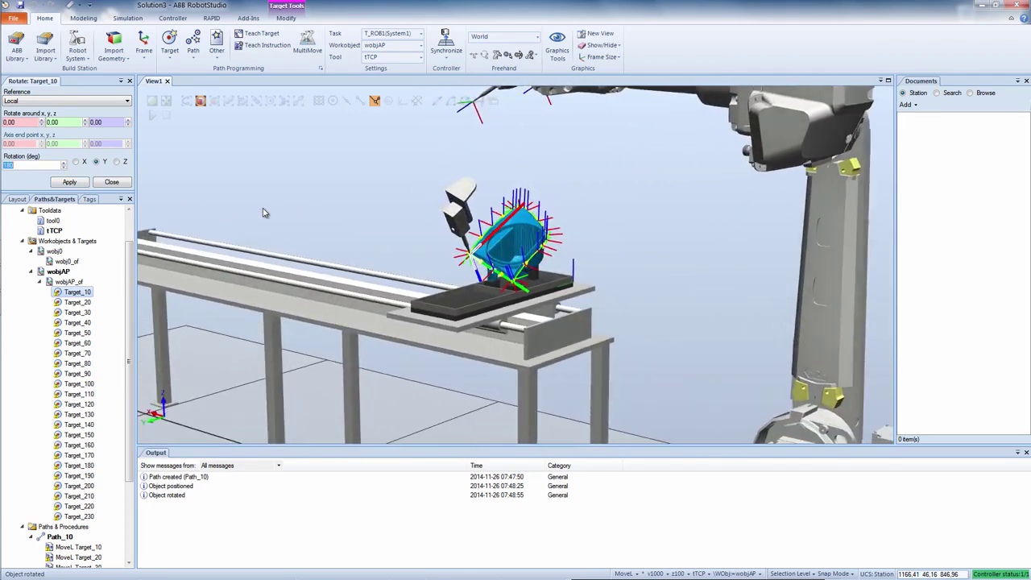
Jump the robot to Target_10 on the lamp rim
right_click(83, 295)
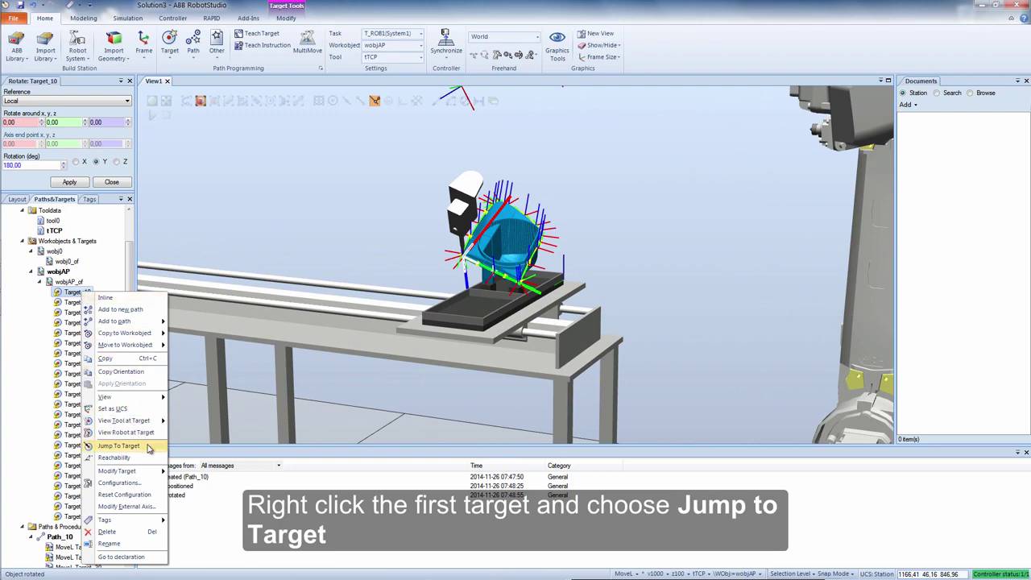
click(118, 446)
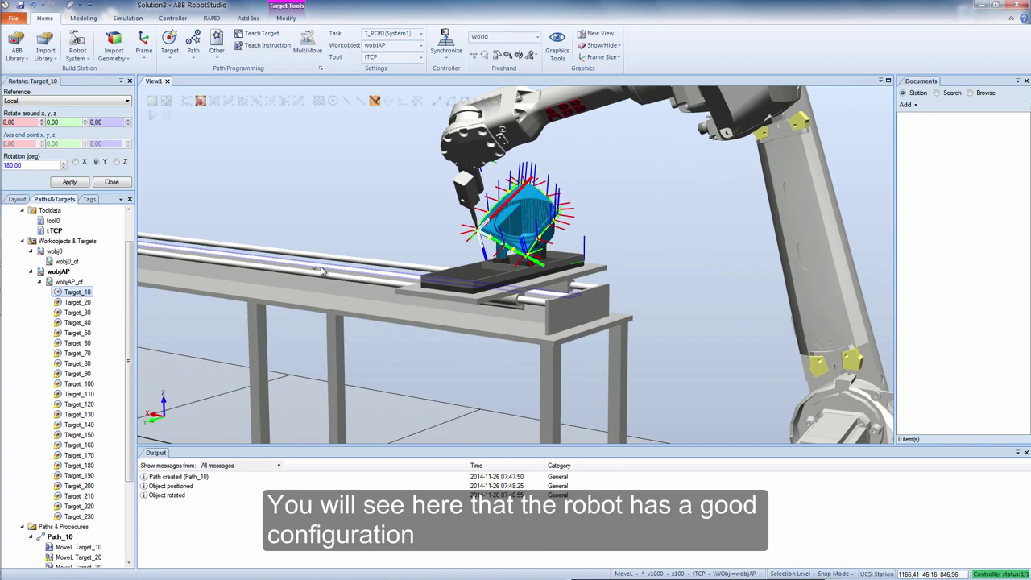
Rotate Target_20 through Target_230 by 180 degrees about local Y
click(79, 303)
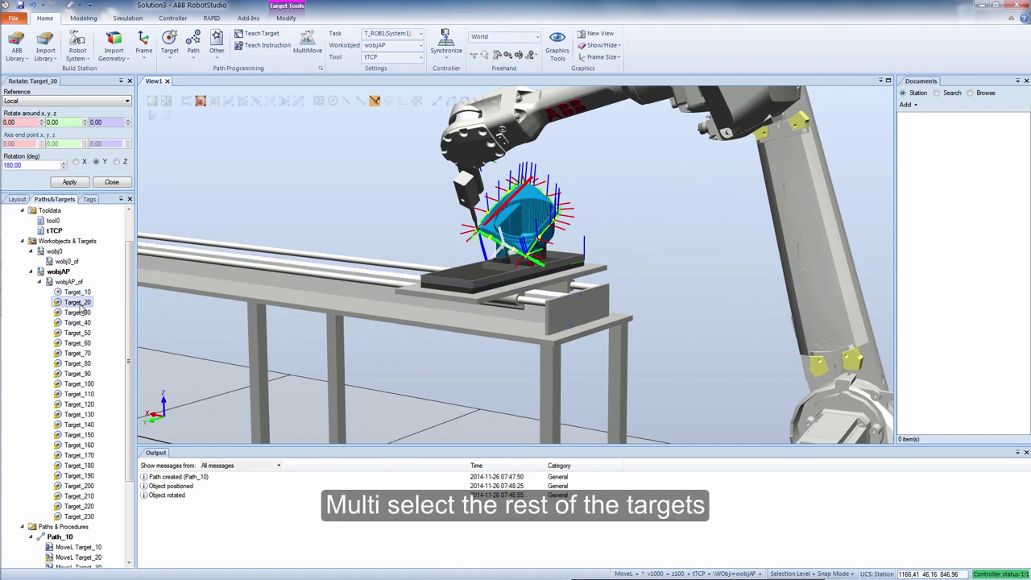
shift+click(90, 517)
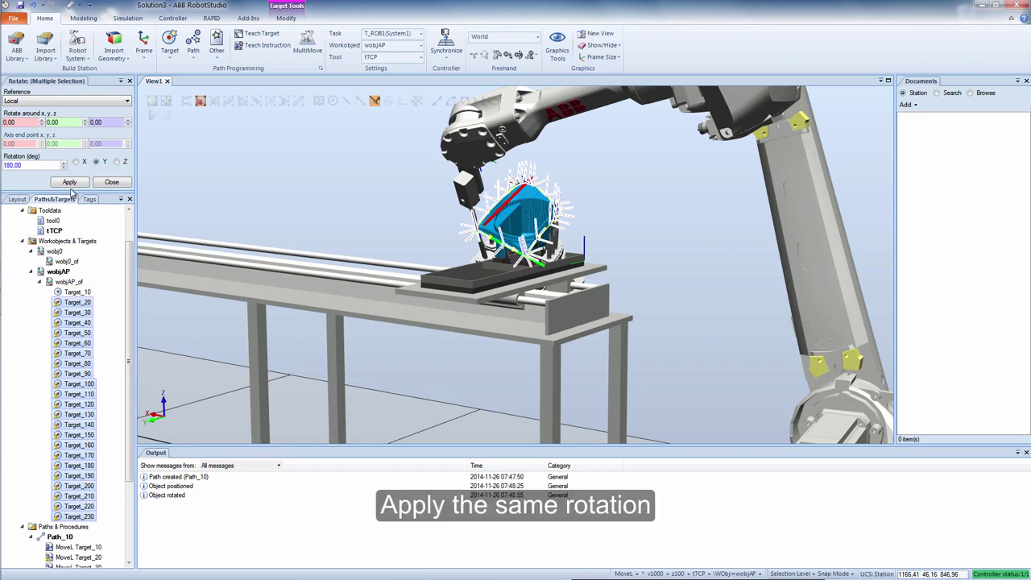
click(69, 183)
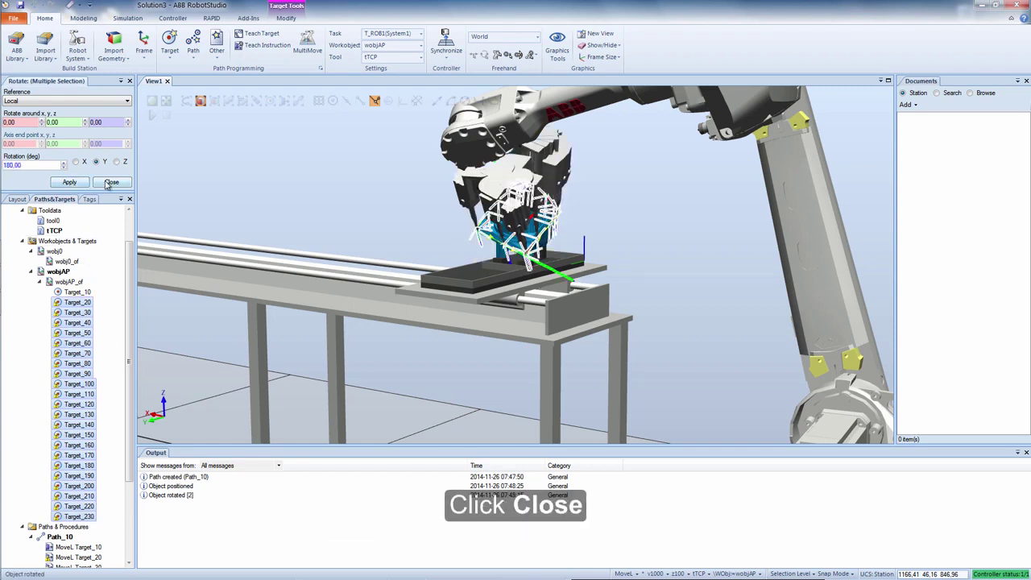
click(106, 184)
Step from Target_10 down to Target_170, checking each target's tool pose
click(87, 175)
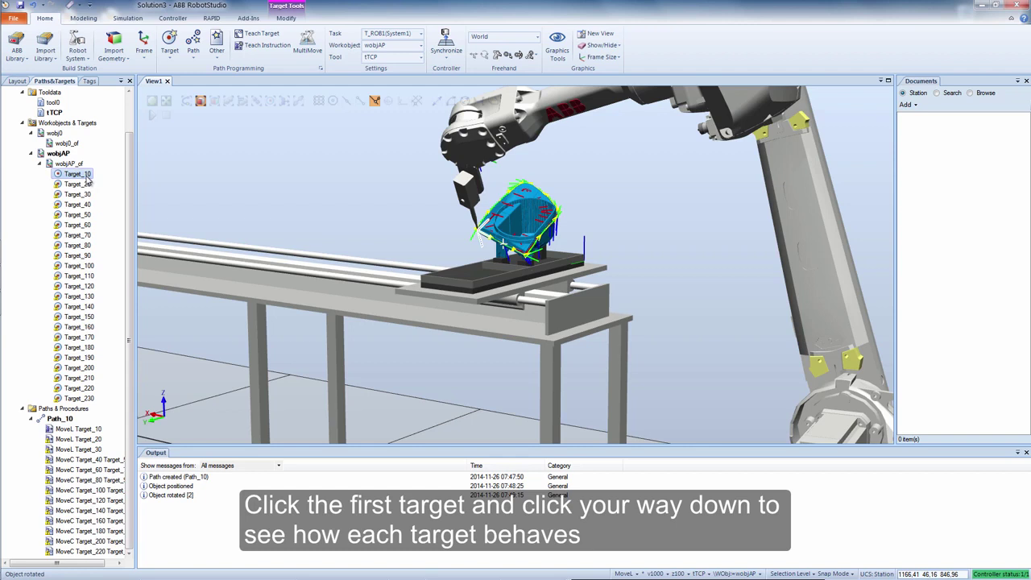
key(Down)
key(Down)
key(Down)
key(Down)
key(Down)
key(Down)
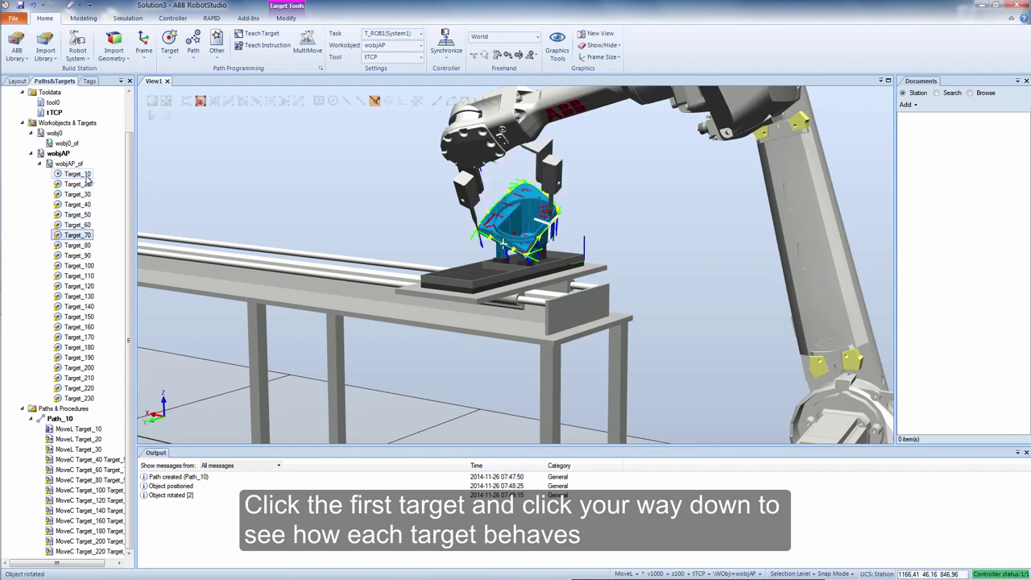
key(Down)
key(Down)
key(Down)
key(Down)
key(Down)
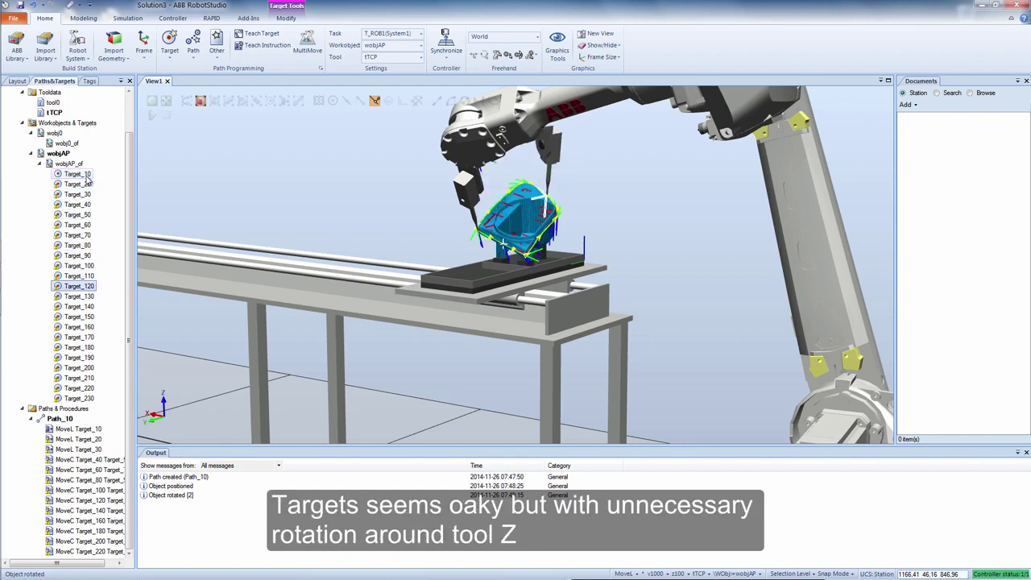
key(Down)
key(Down)
key(Down)
key(Down)
key(Down)
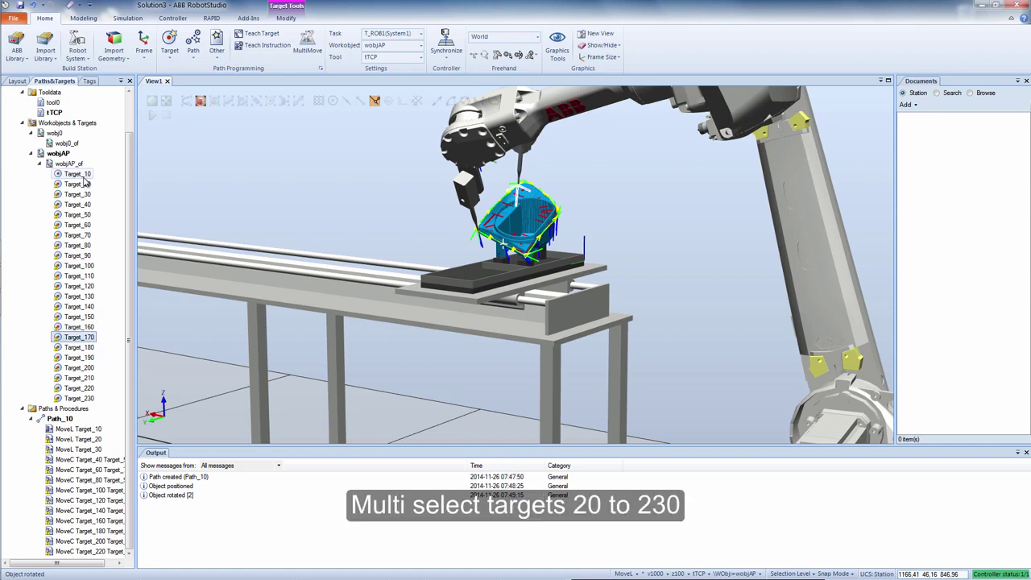
Align the X axes of Target_20 through Target_230 to Target_10's orientation, keeping Z locked
click(87, 185)
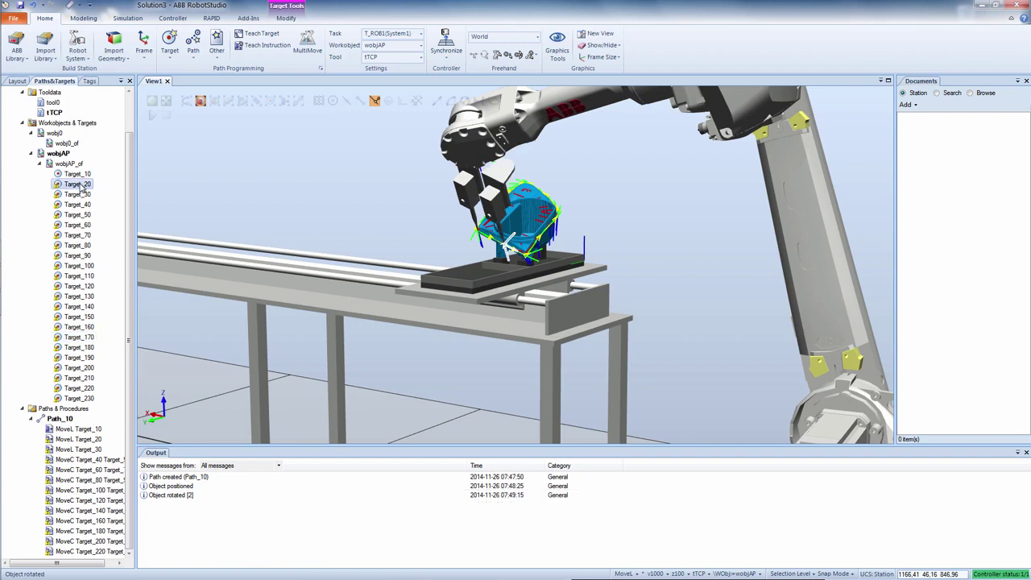
shift+click(87, 399)
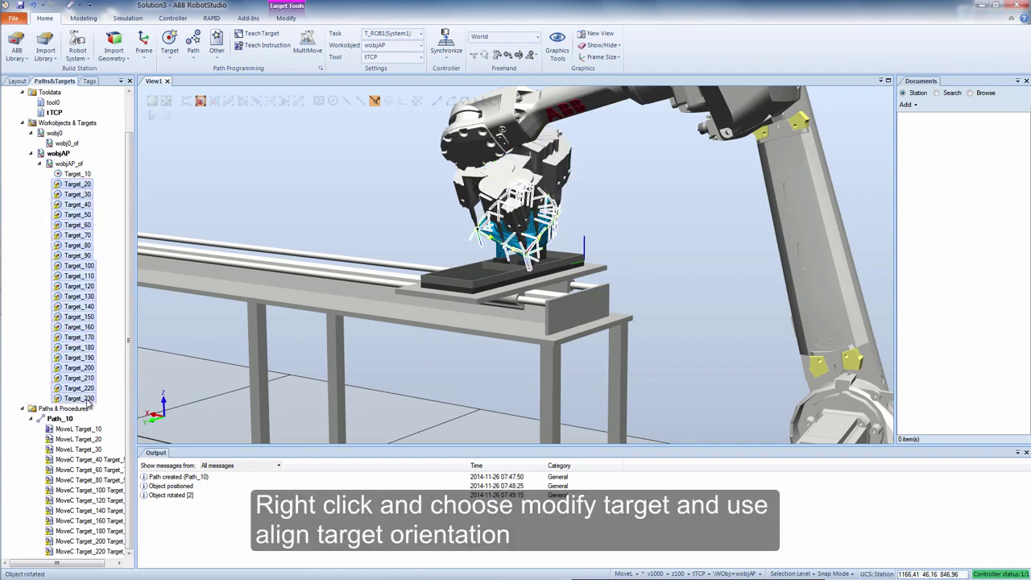
right_click(90, 401)
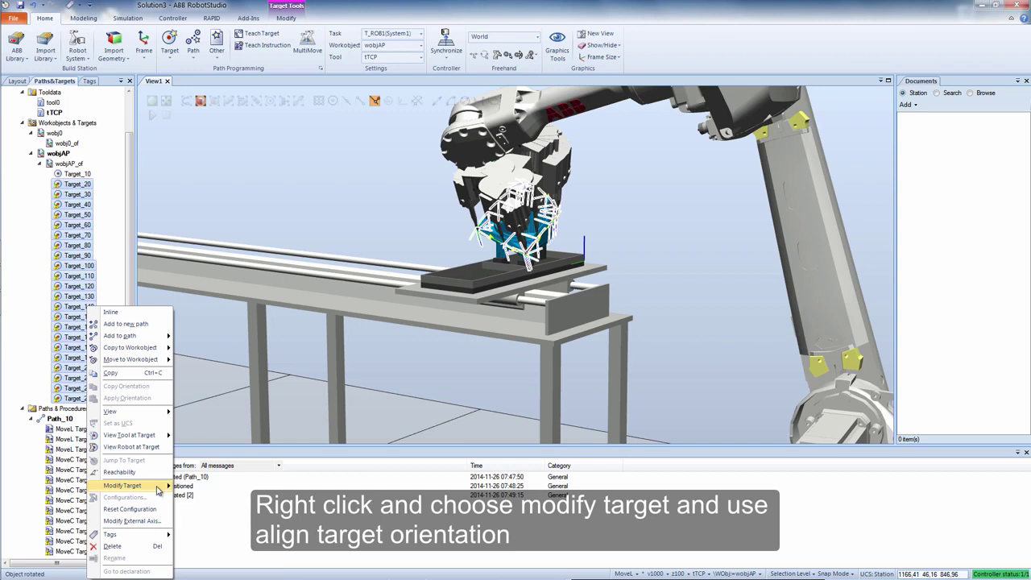
mouse_move(159, 487)
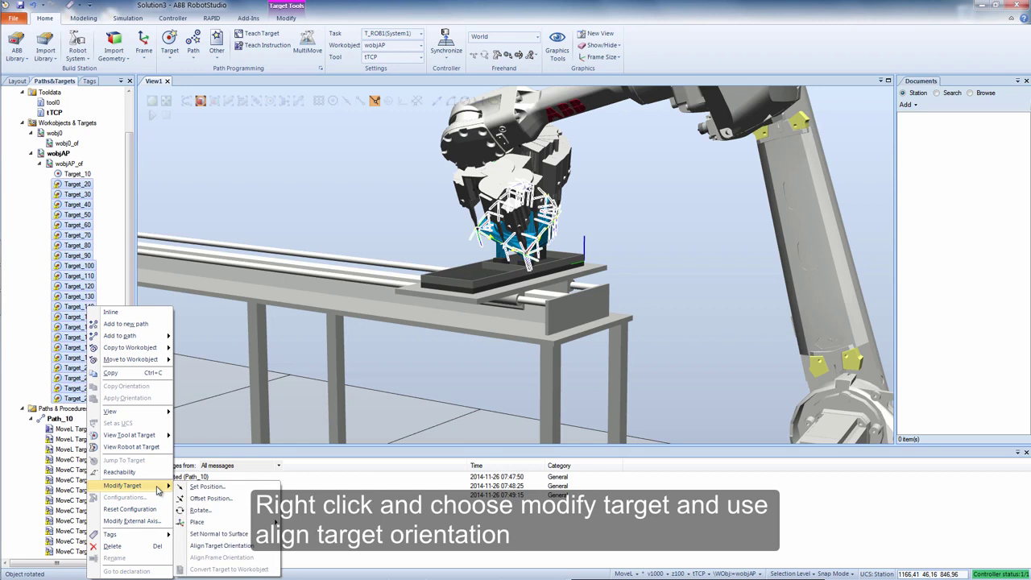
click(265, 547)
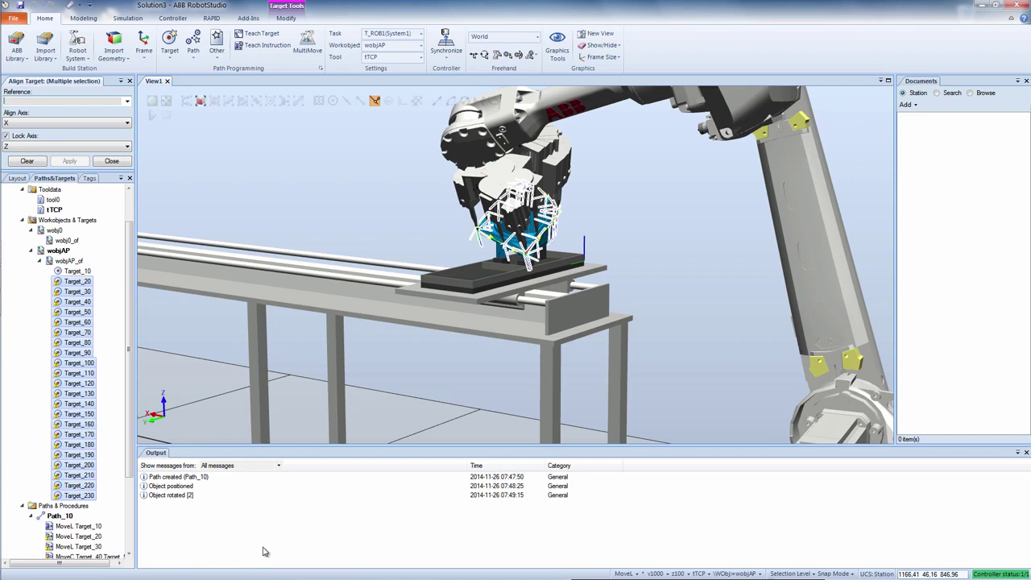
click(77, 271)
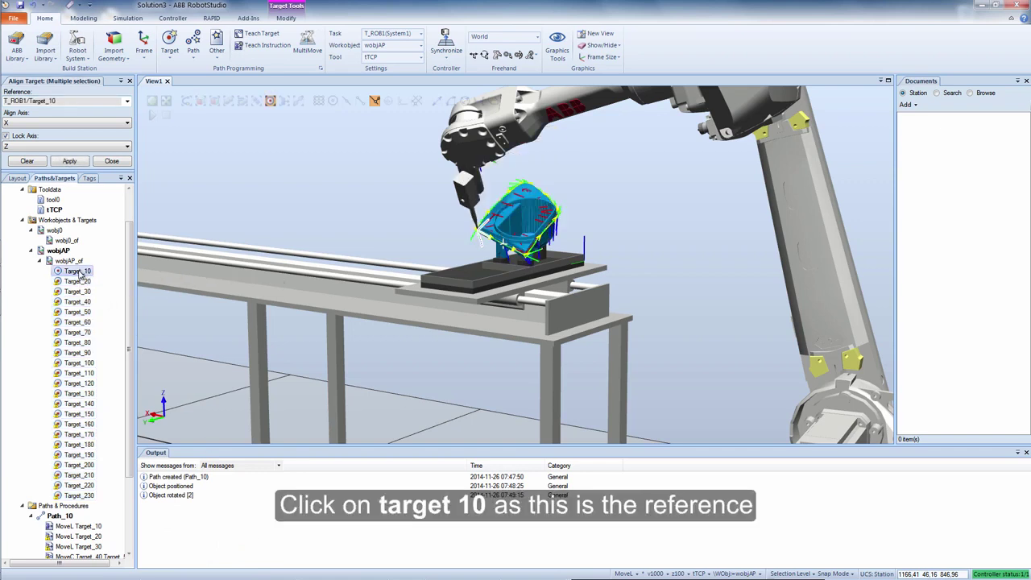
click(69, 162)
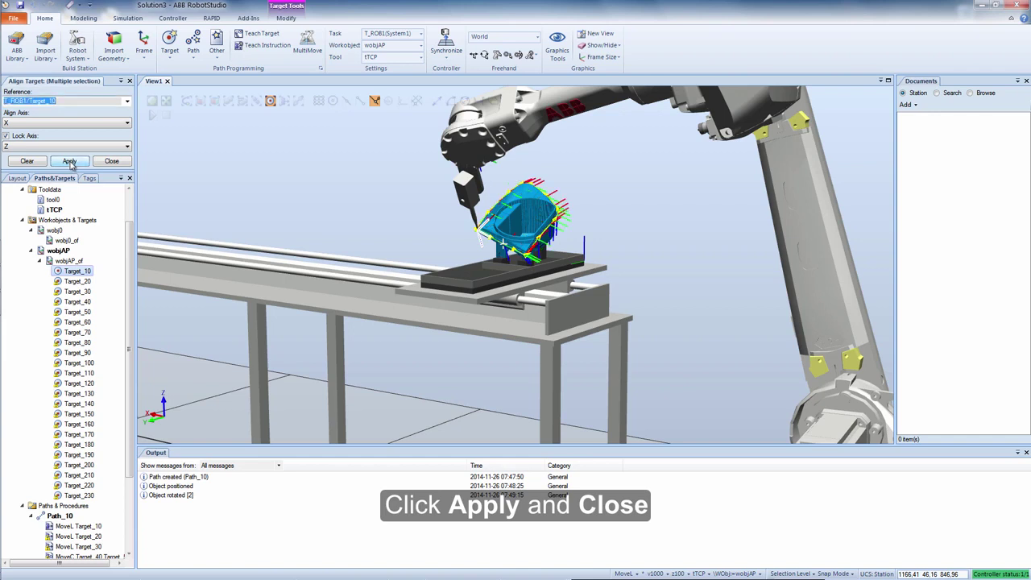
click(111, 161)
Step through the aligned targets from Target_20 to Target_110 to check the tool pose
click(78, 185)
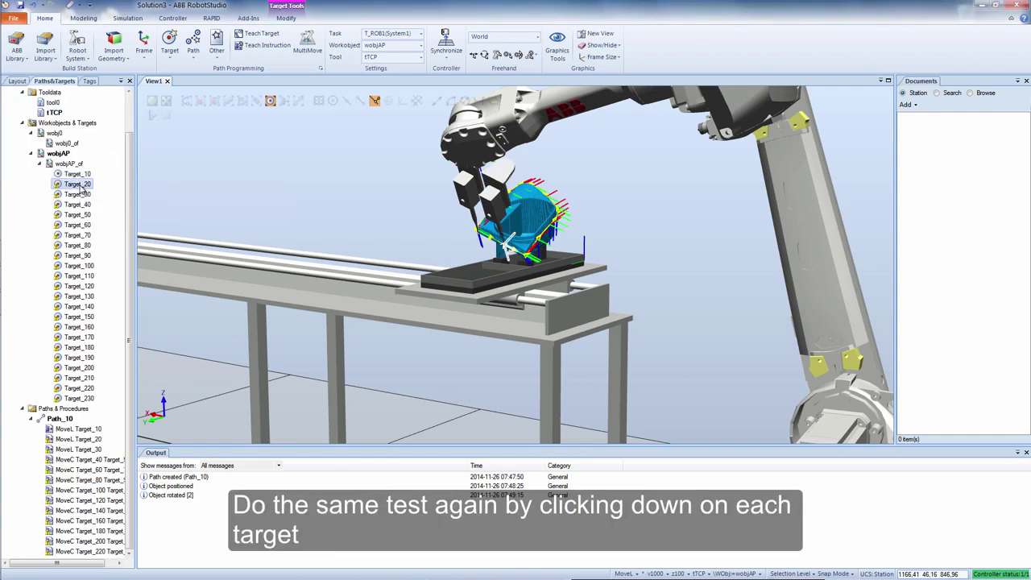
click(79, 195)
key(Down)
key(Down)
key(Down)
key(Down)
key(Down)
key(Down)
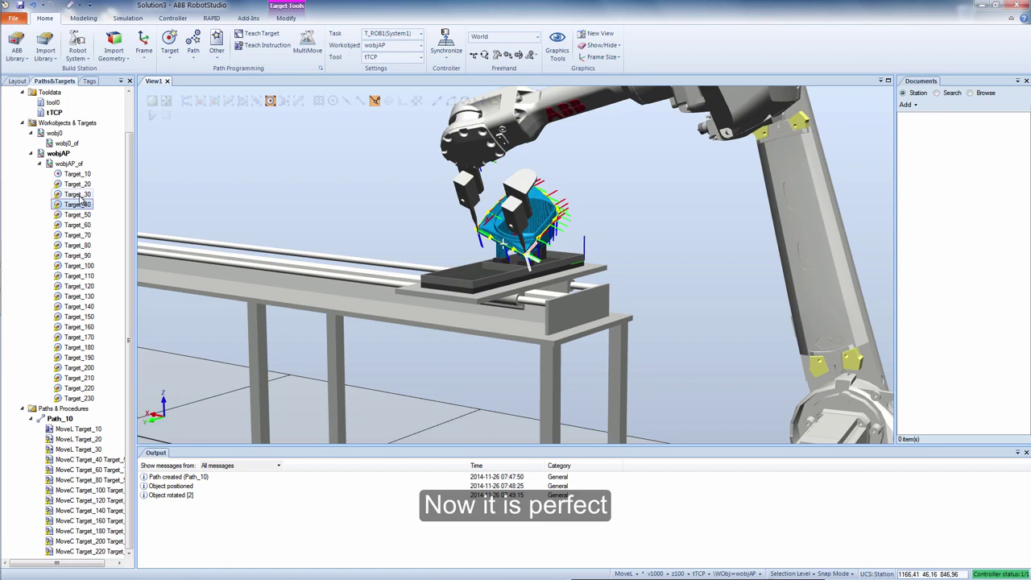
key(Down)
key(Down)
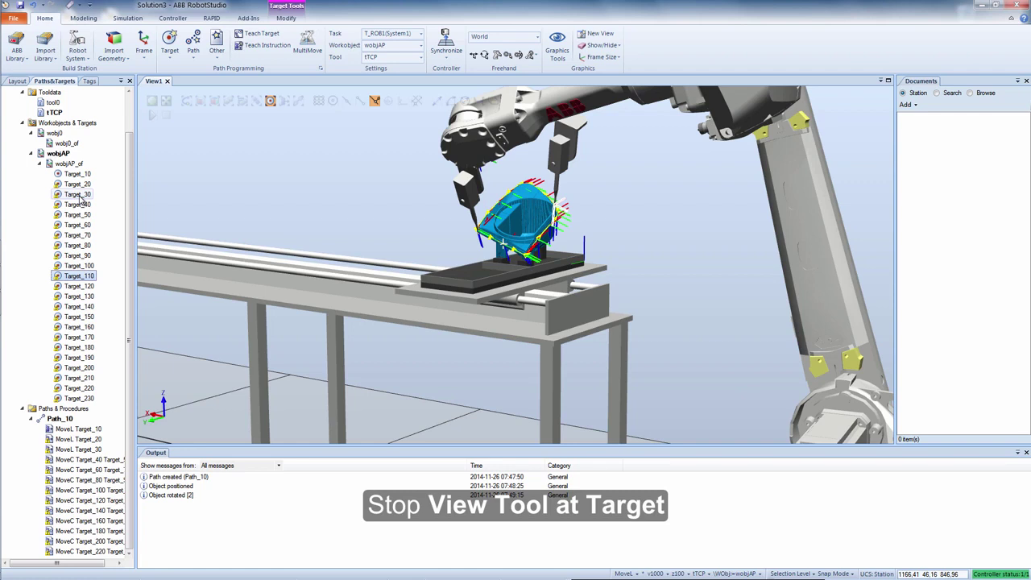
Turn off the GlueGunZ3X tool preview at targets
right_click(90, 277)
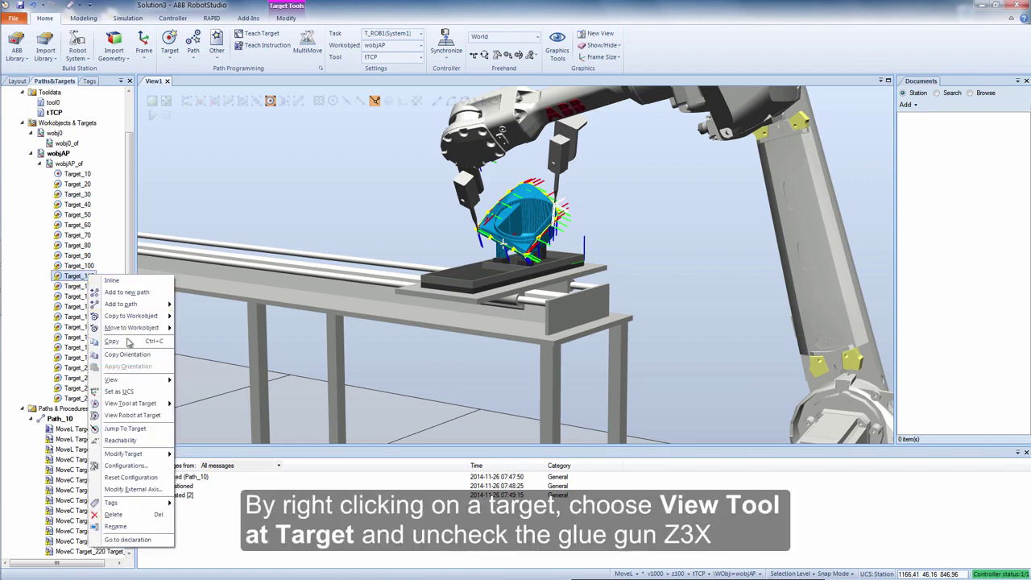
mouse_move(149, 402)
click(207, 404)
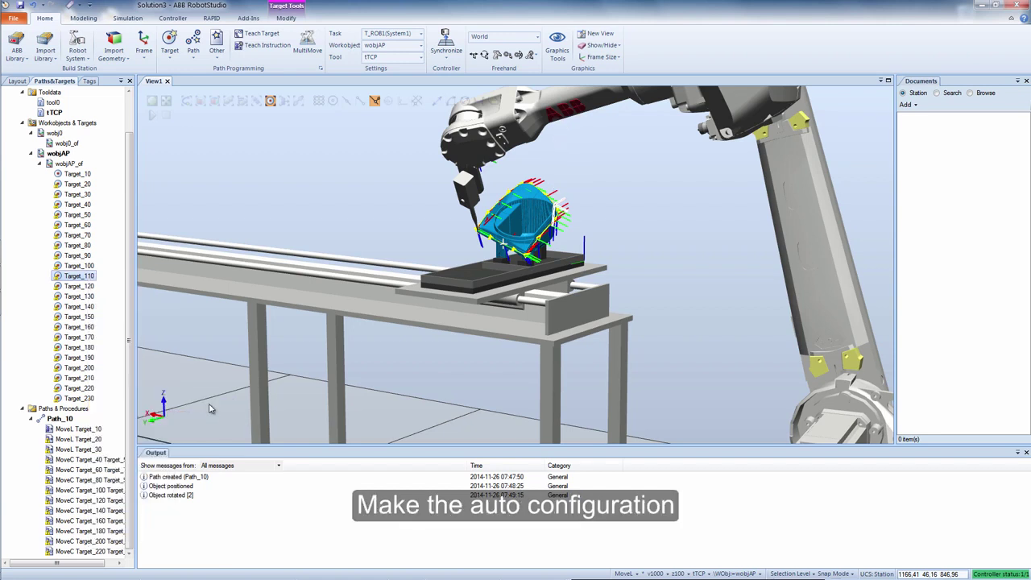
Apply Auto Configuration to Path_10 so its targets get valid robot configurations
click(61, 420)
right_click(65, 422)
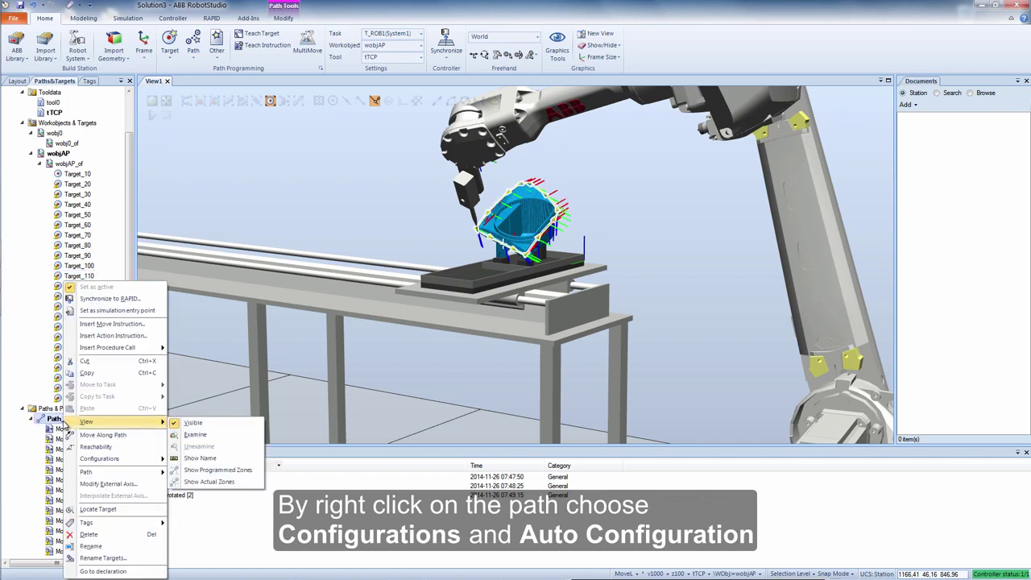
mouse_move(127, 459)
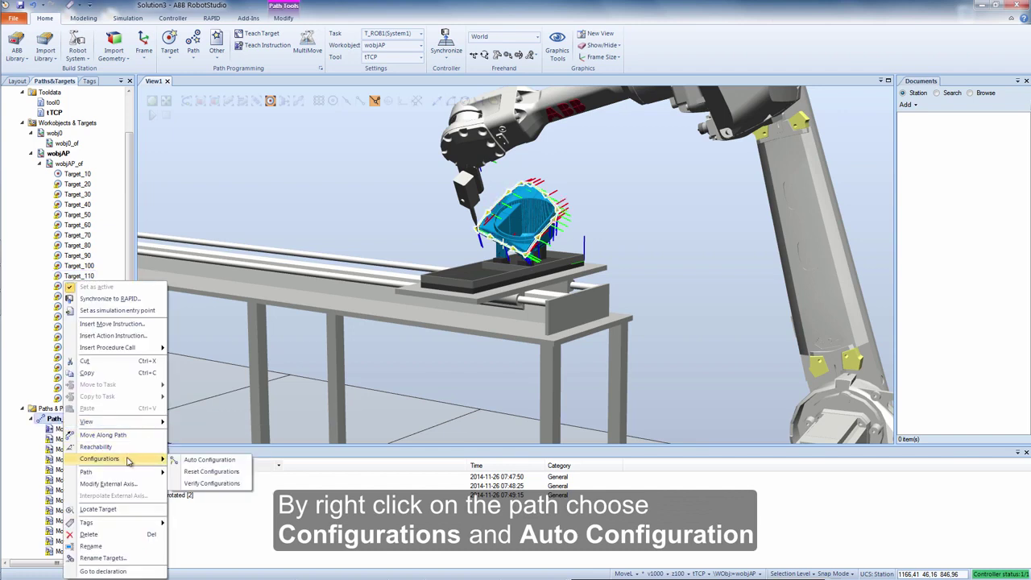
click(203, 460)
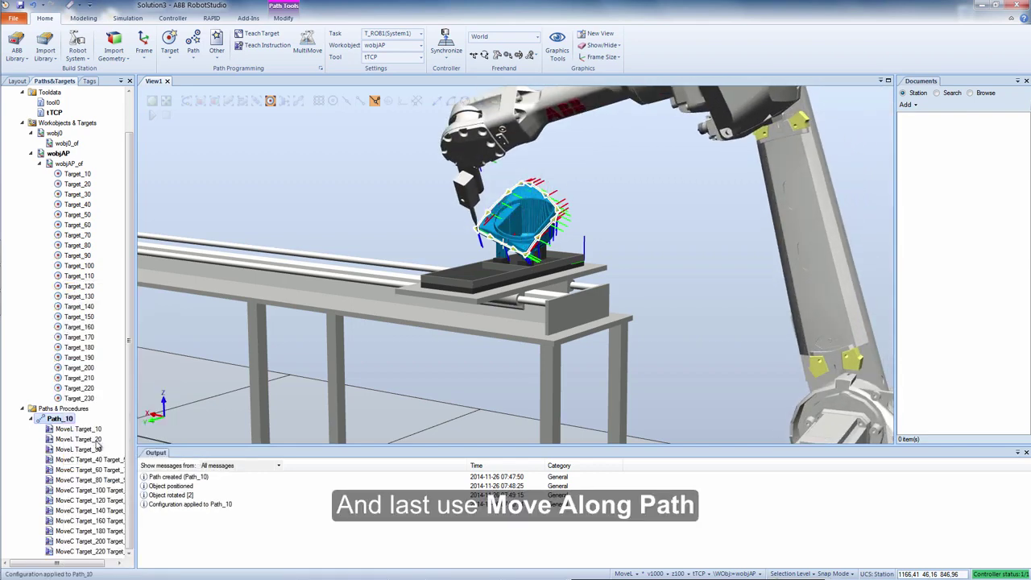
Run the robot along Path_10 with Move Along Path
right_click(64, 419)
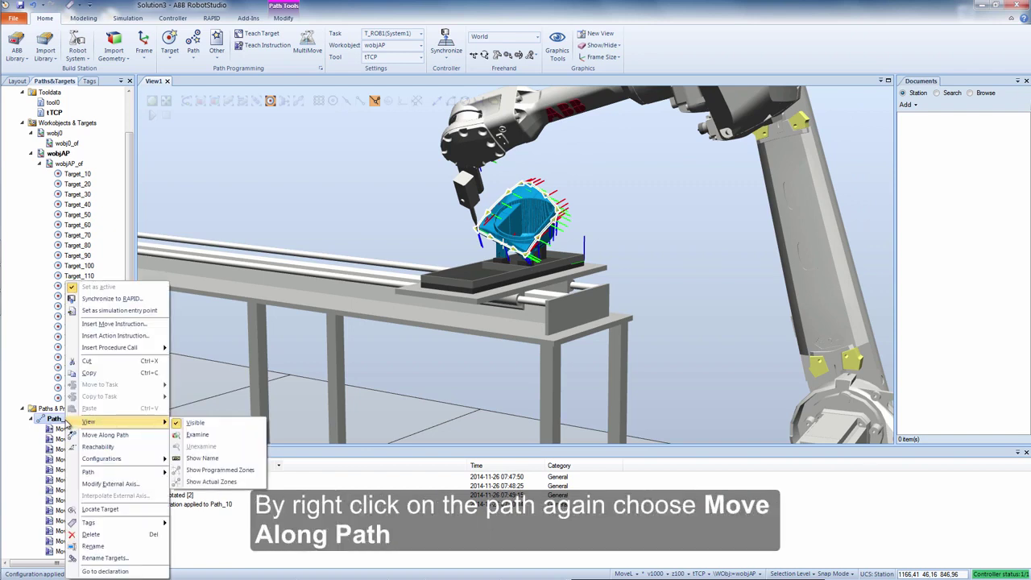
mouse_move(147, 475)
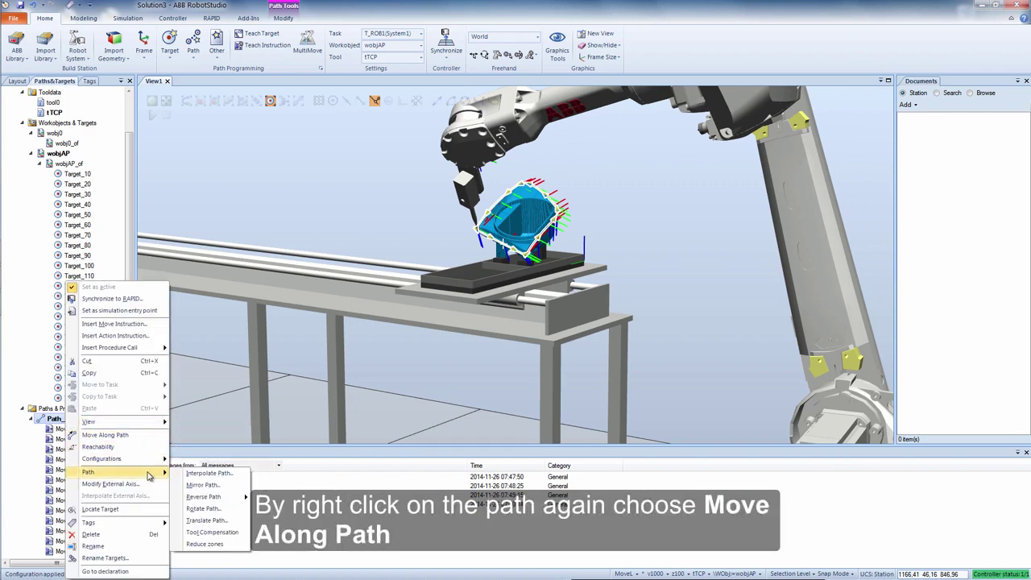
click(106, 435)
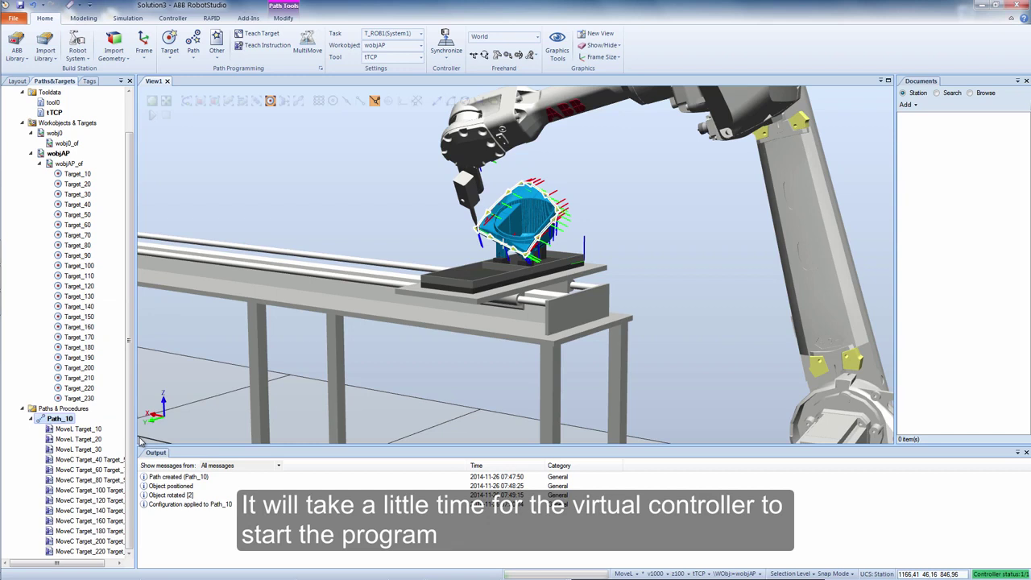